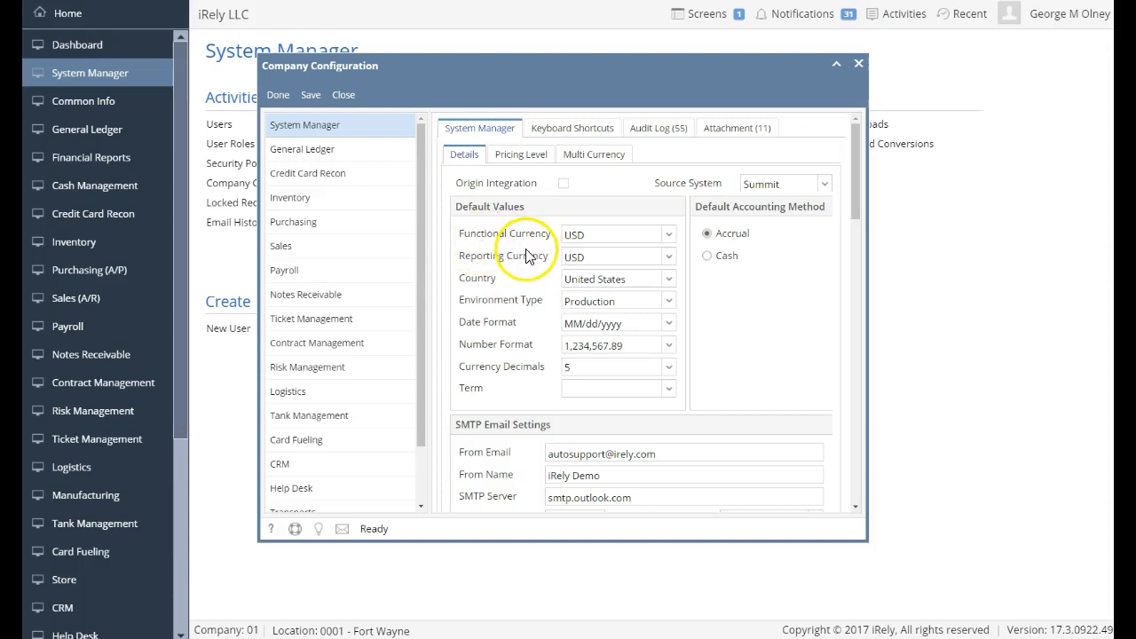
Review the Multi Currency settings, including Spot rate types and realized and unrealized gain/loss accounts.
left_click(594, 156)
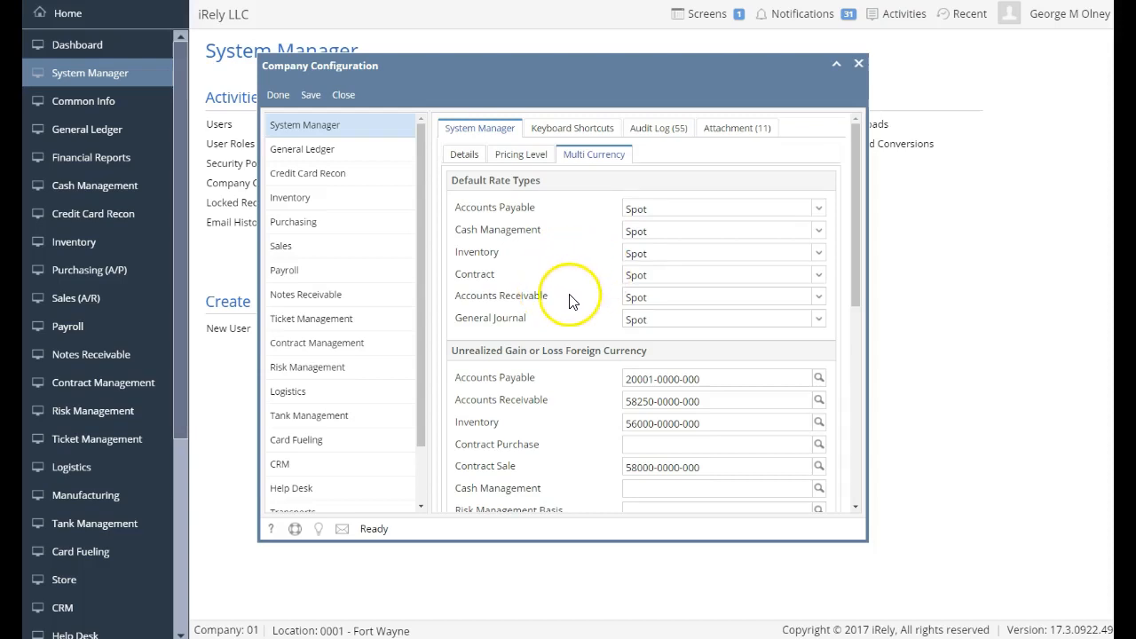
scroll(541, 319, "down", 5)
scroll(511, 346, "down", 4)
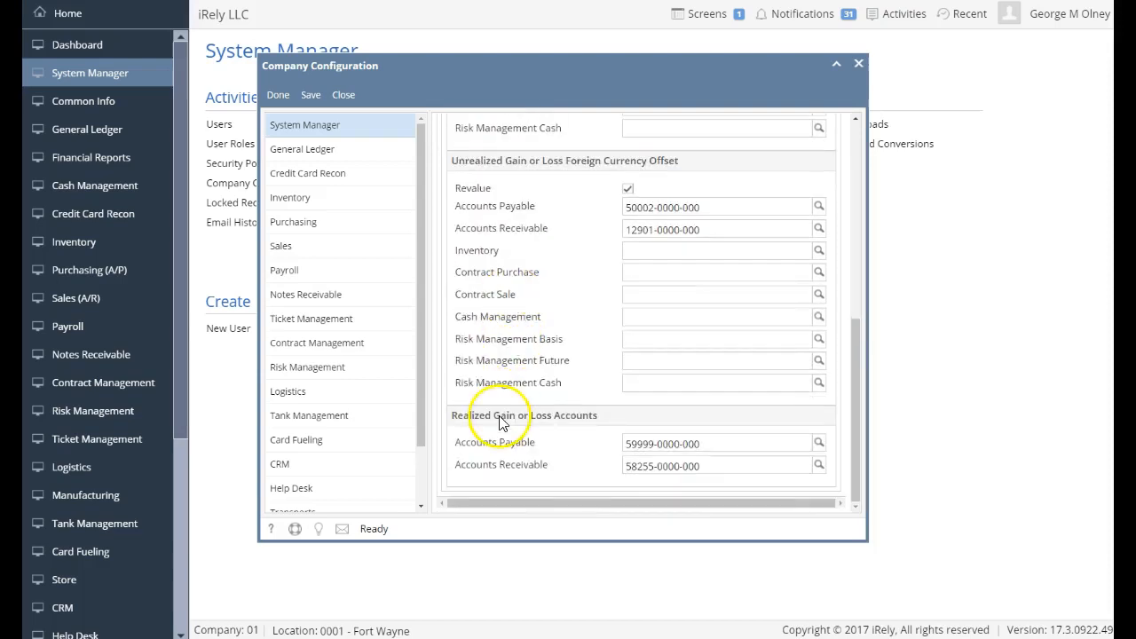
Check the CAD-to-USD Spot rates in Currency Exchange Rates, then return to Common Info.
left_click(345, 95)
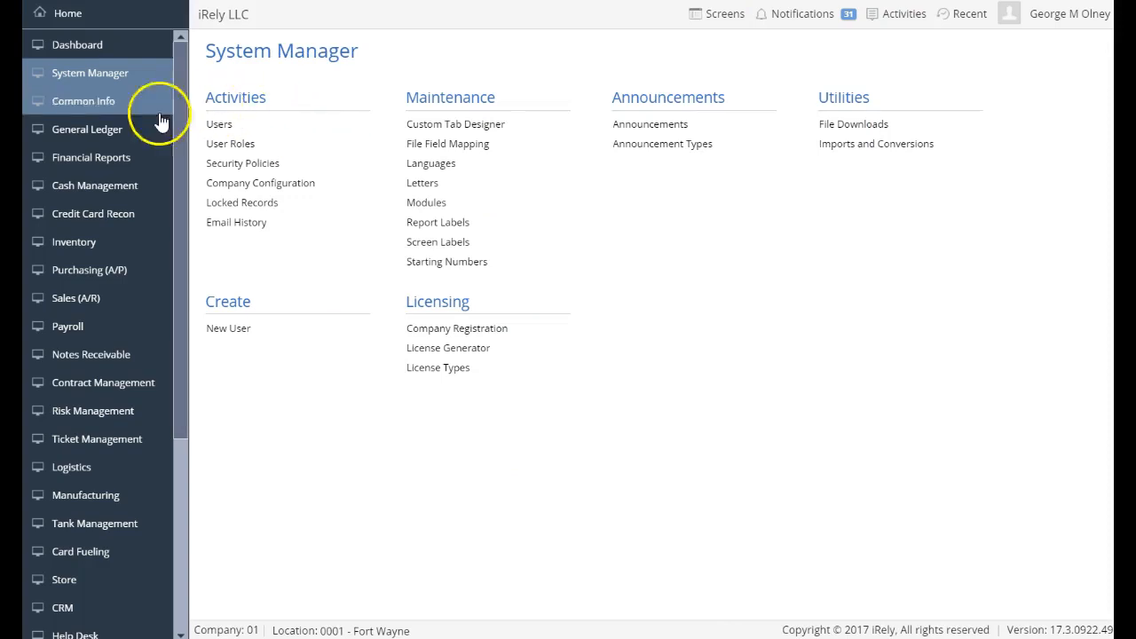
left_click(95, 113)
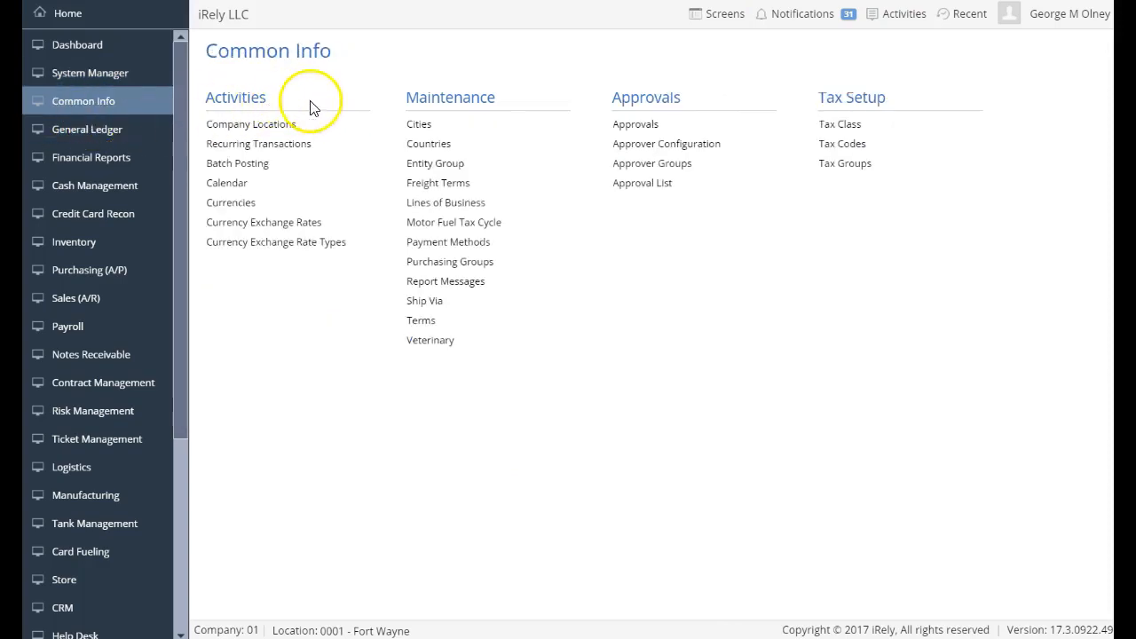
left_click(275, 230)
left_click(329, 326)
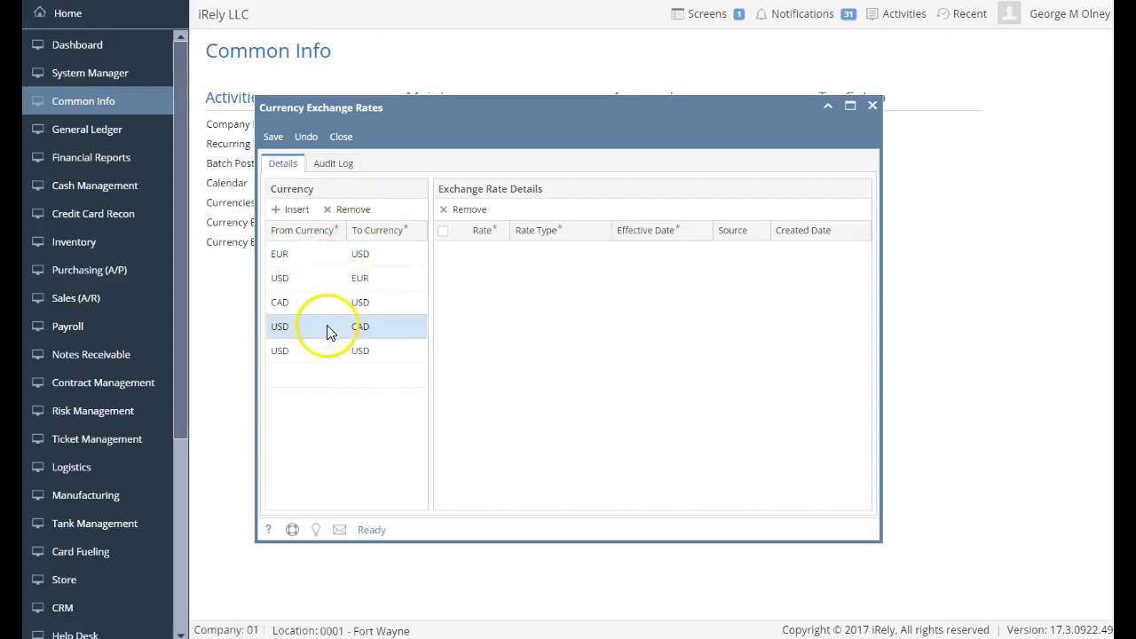
left_click(307, 302)
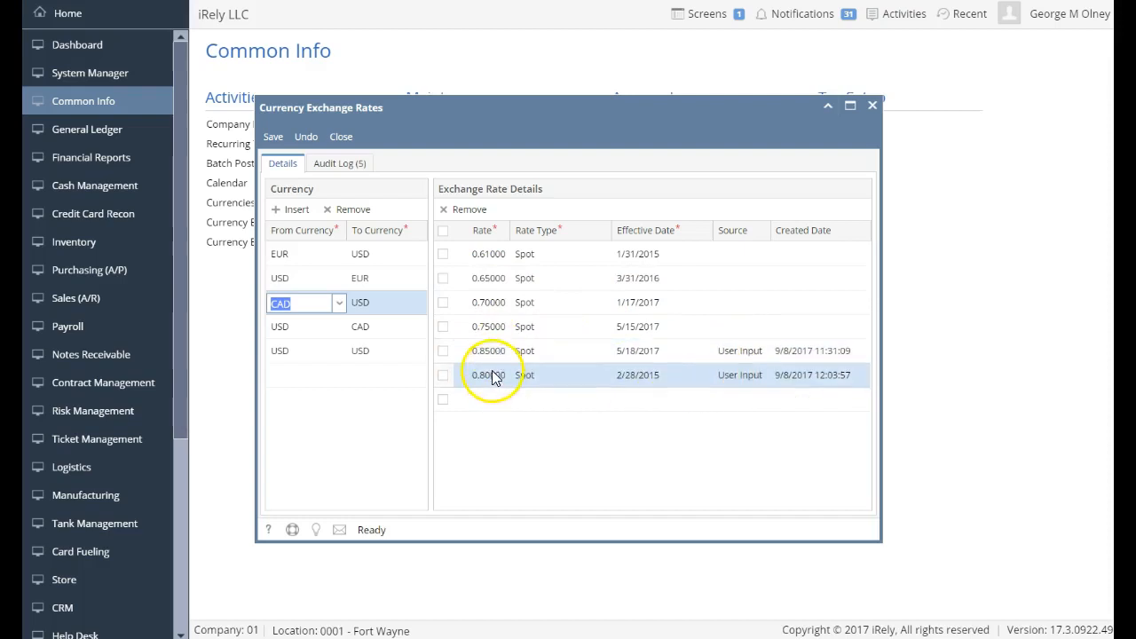
left_click(340, 137)
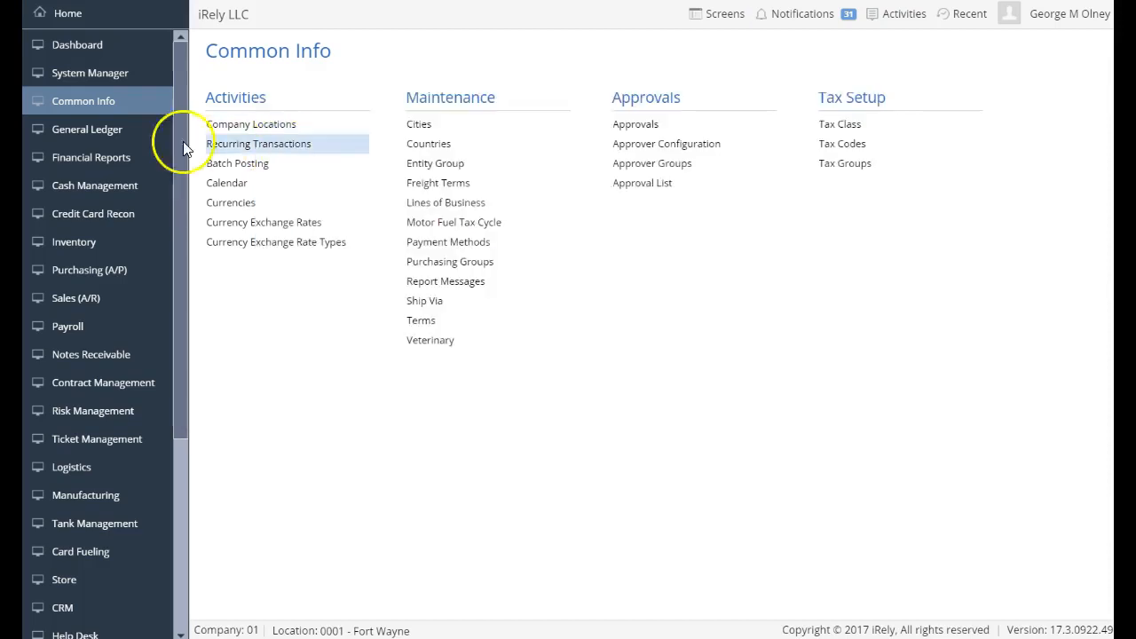
Open the 1099 example vendor from the Vendors list, review its Vendor tab, and close it.
left_click(111, 273)
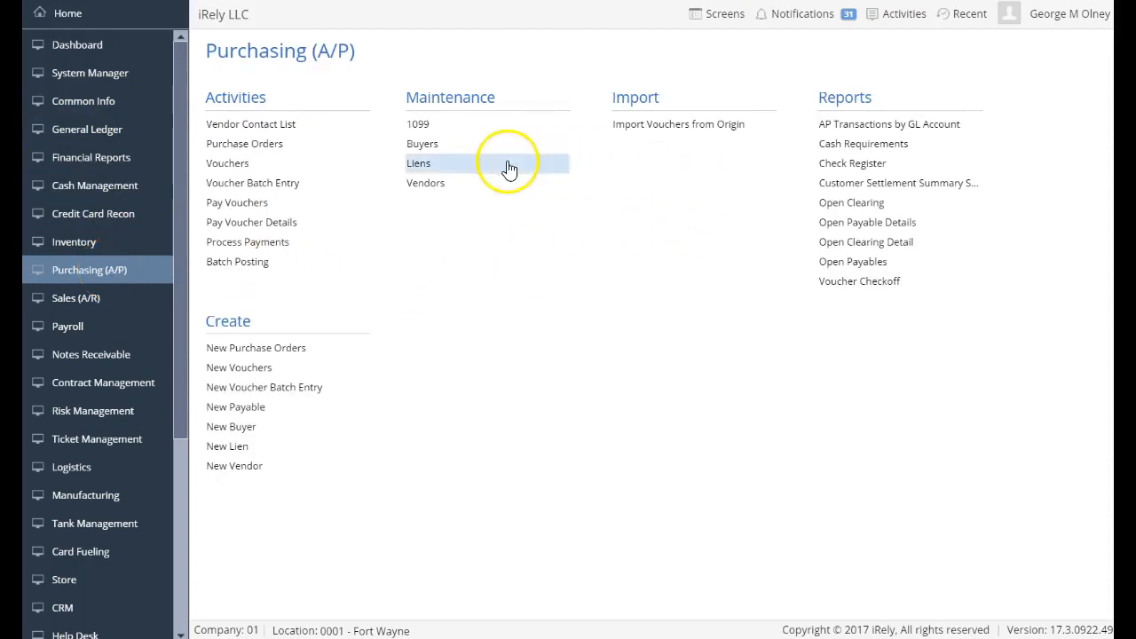
left_click(425, 185)
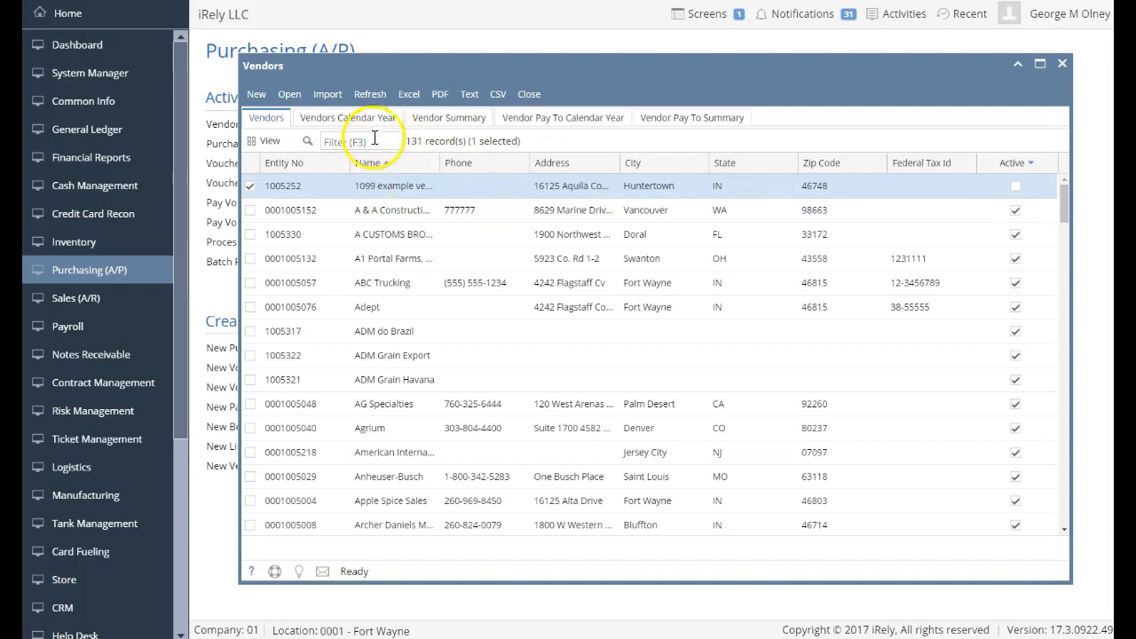
double_click(396, 197)
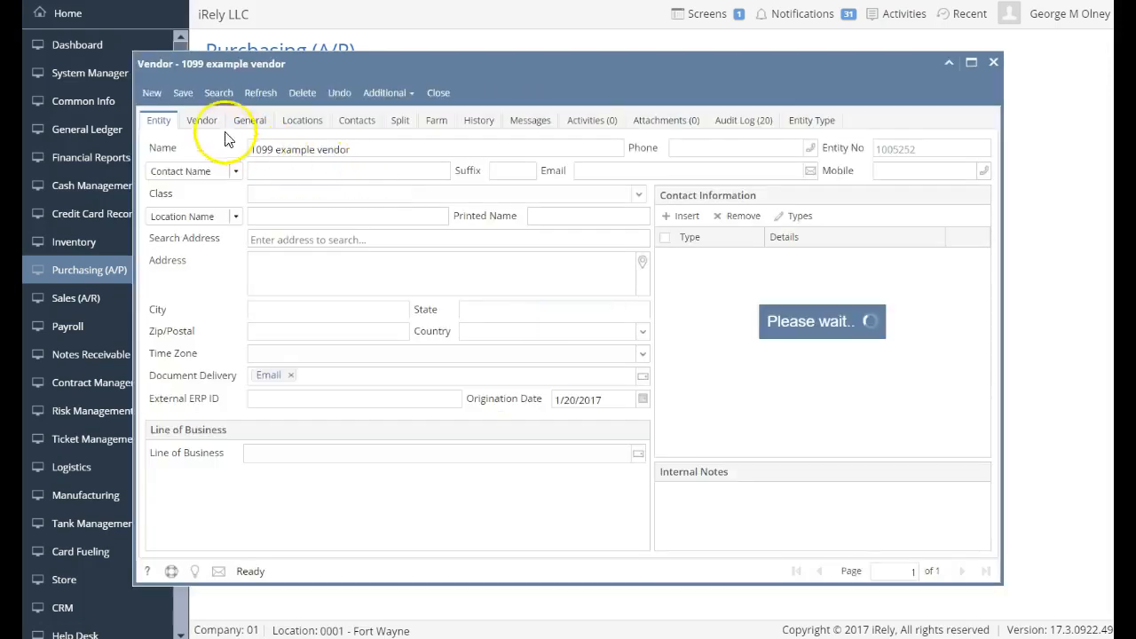
left_click(200, 127)
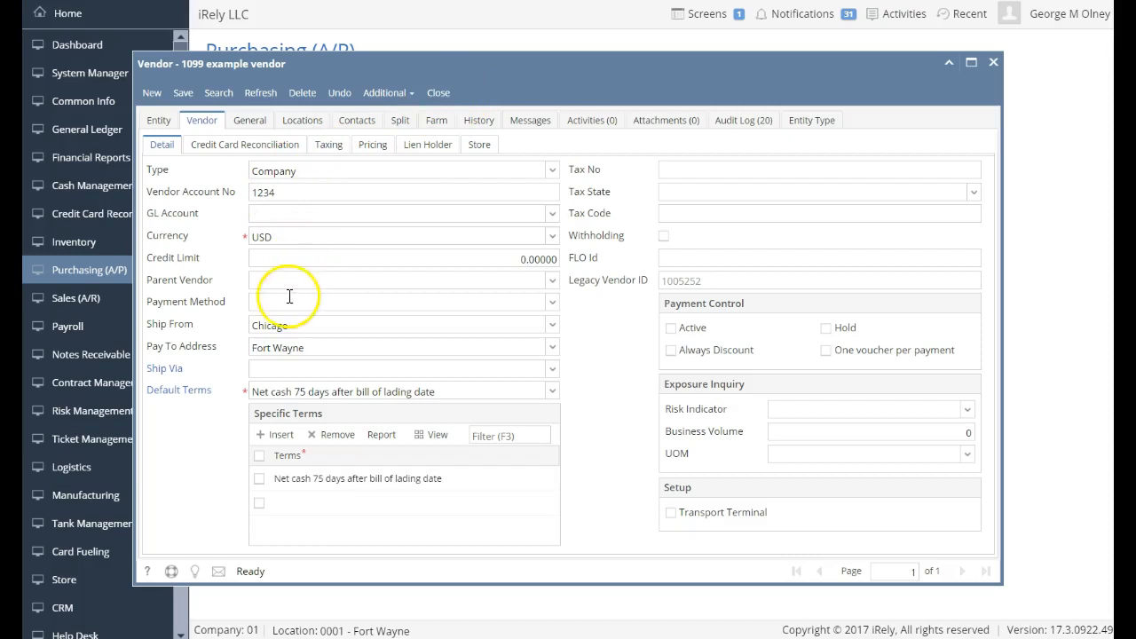
left_click(438, 94)
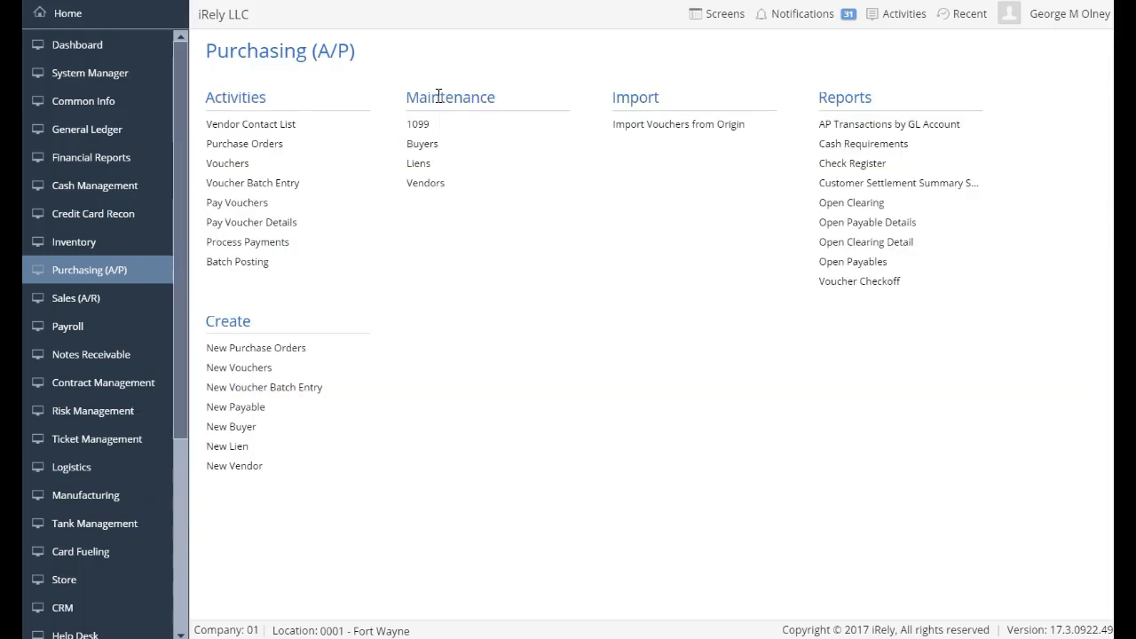
Start a new voucher with Canada Supplies as the vendor.
left_click(235, 163)
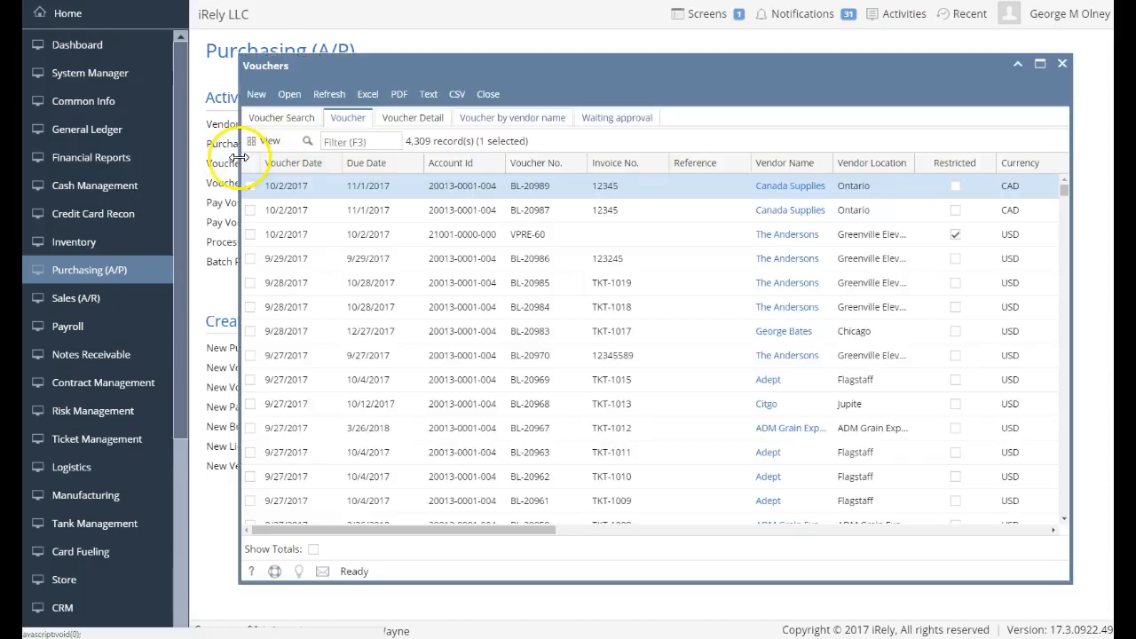
left_click(258, 95)
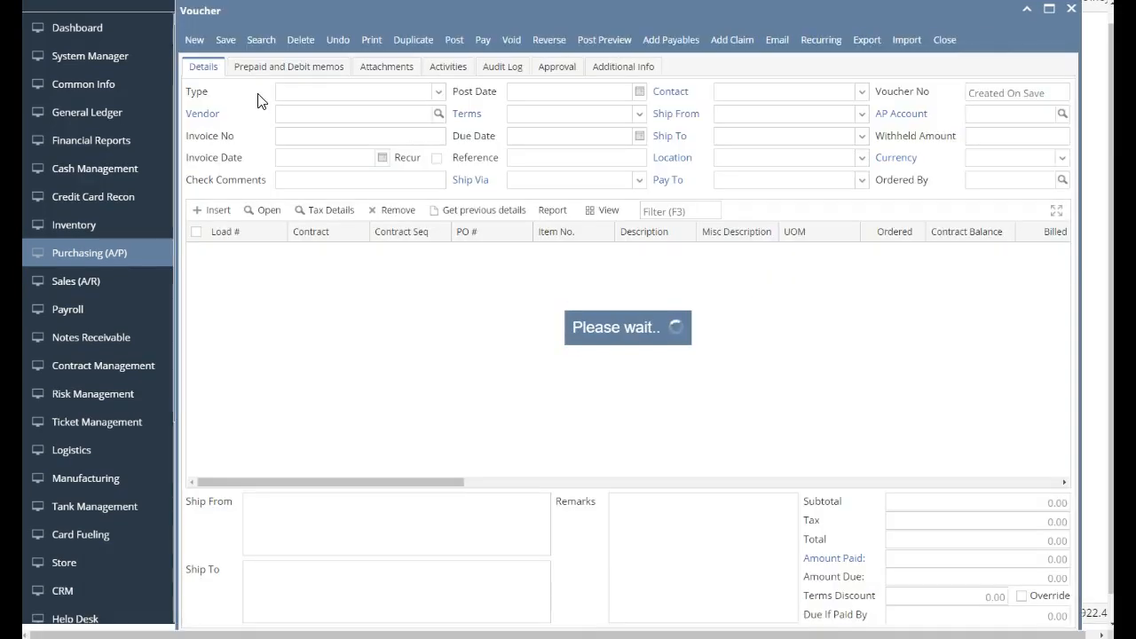
left_click(281, 111)
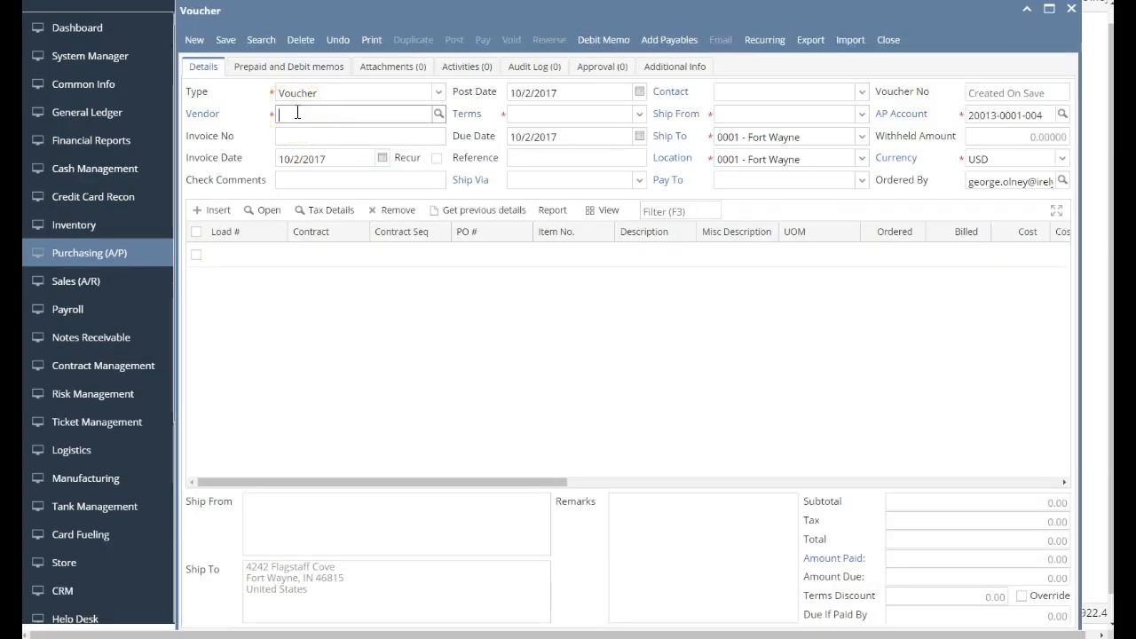
type("can")
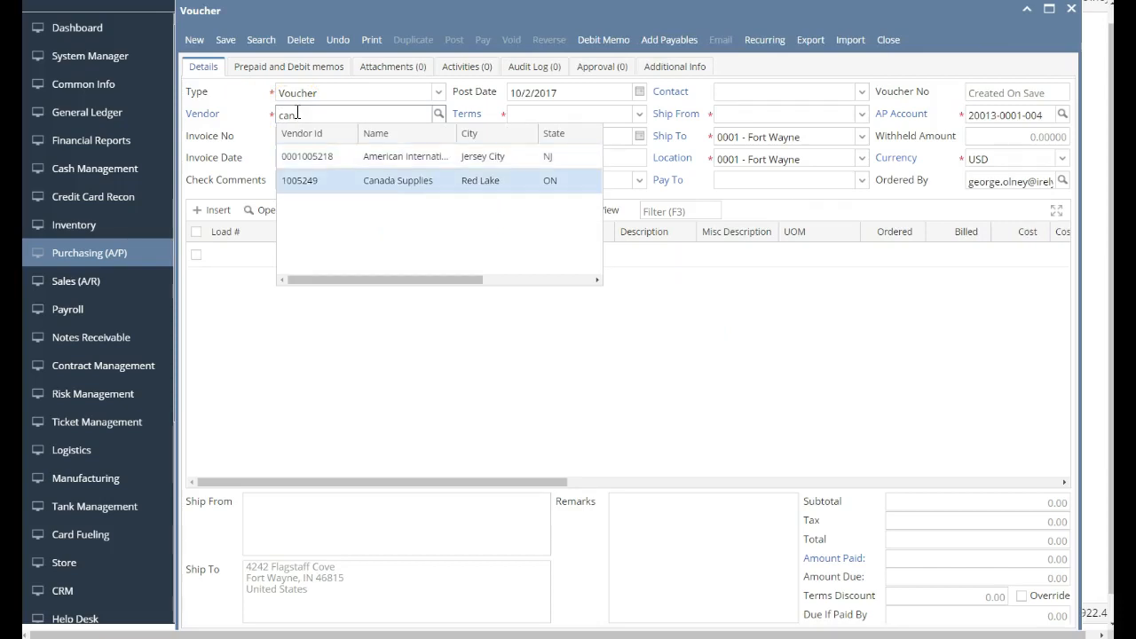
key("Tab")
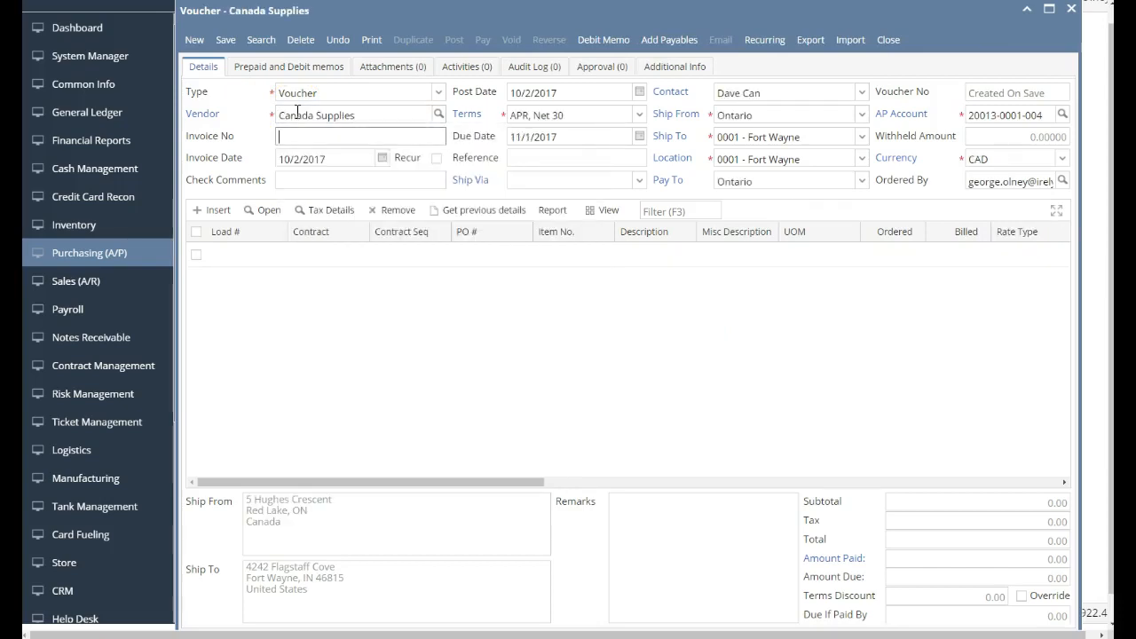
Enter invoice number 122344 and check comments 'test comments' on the voucher.
type("122344")
key("Tab")
key("Tab")
key("Tab")
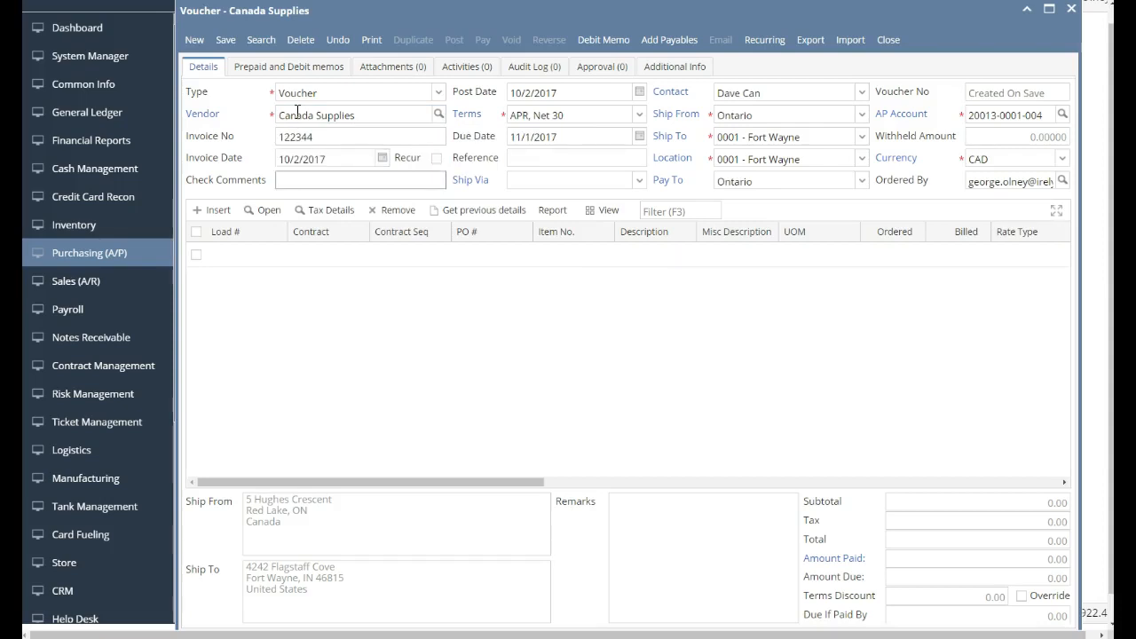
type("test")
key("Tab")
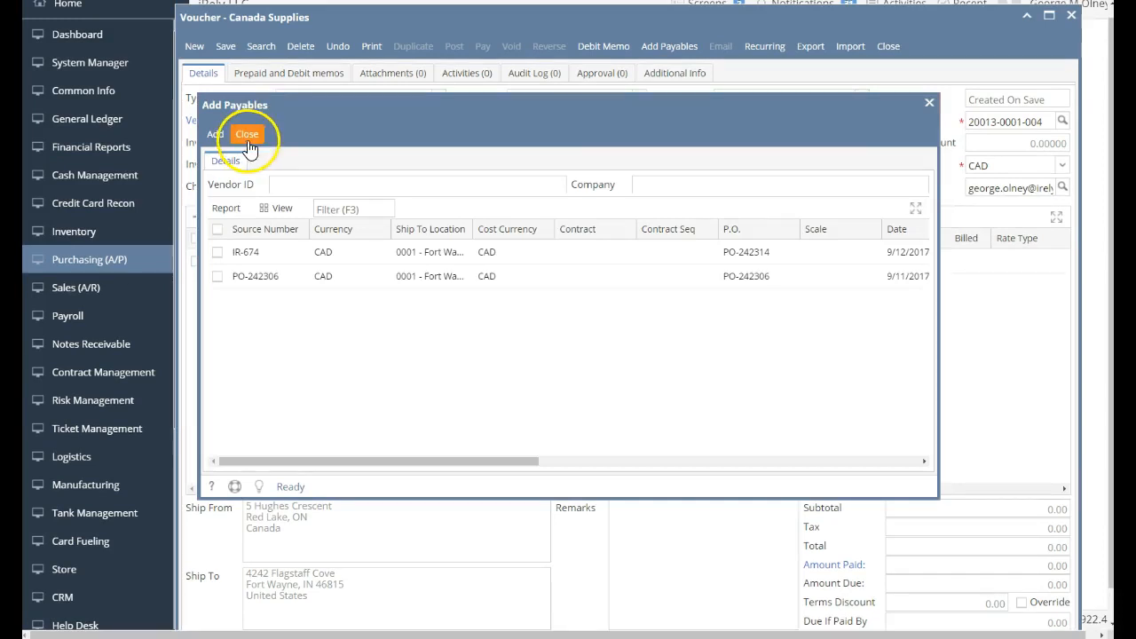
left_click(248, 134)
double_click(332, 183)
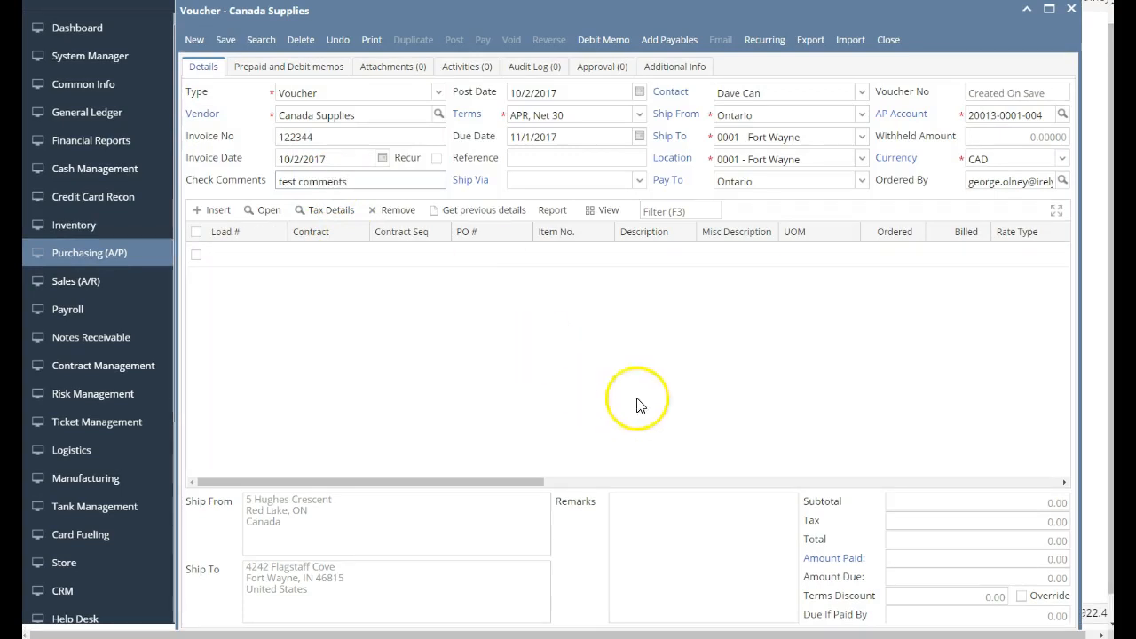
Add a Rent line with quantity 1, Spot rate 0.85, and cost 10,000.00, then save.
left_click(710, 257)
type("Rent")
key("Tab")
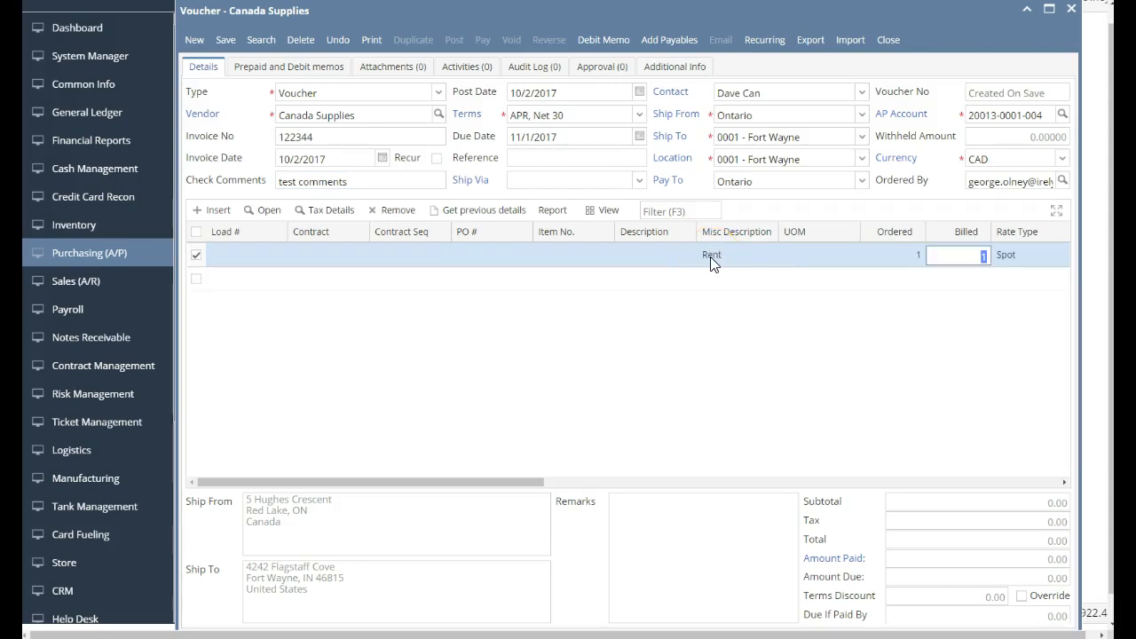
key("Tab")
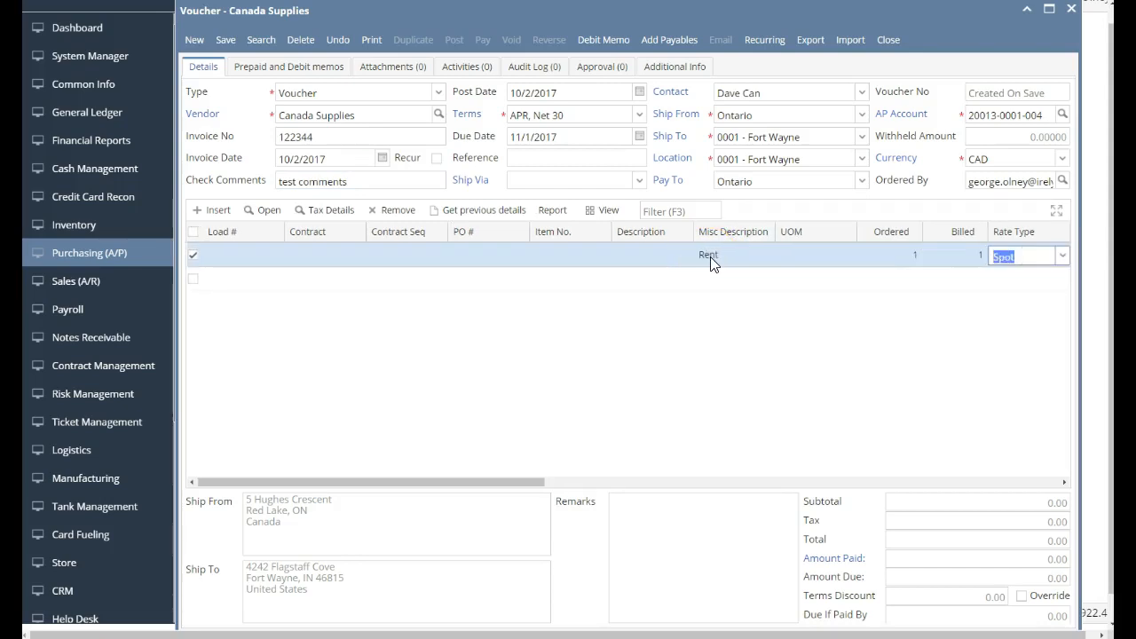
key("Tab")
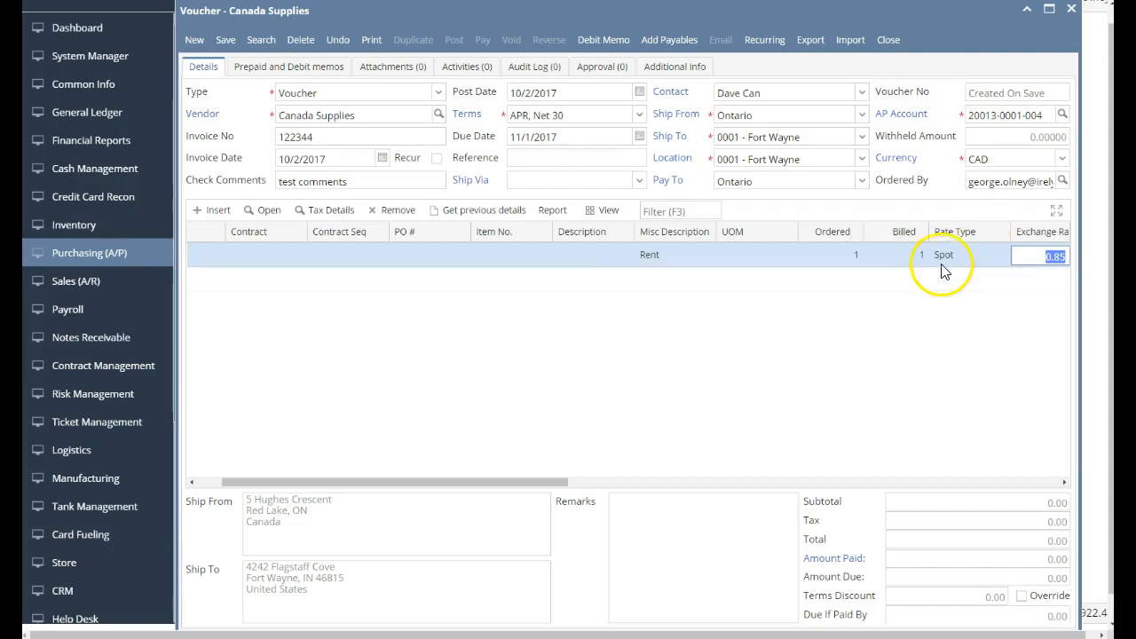
key("Tab")
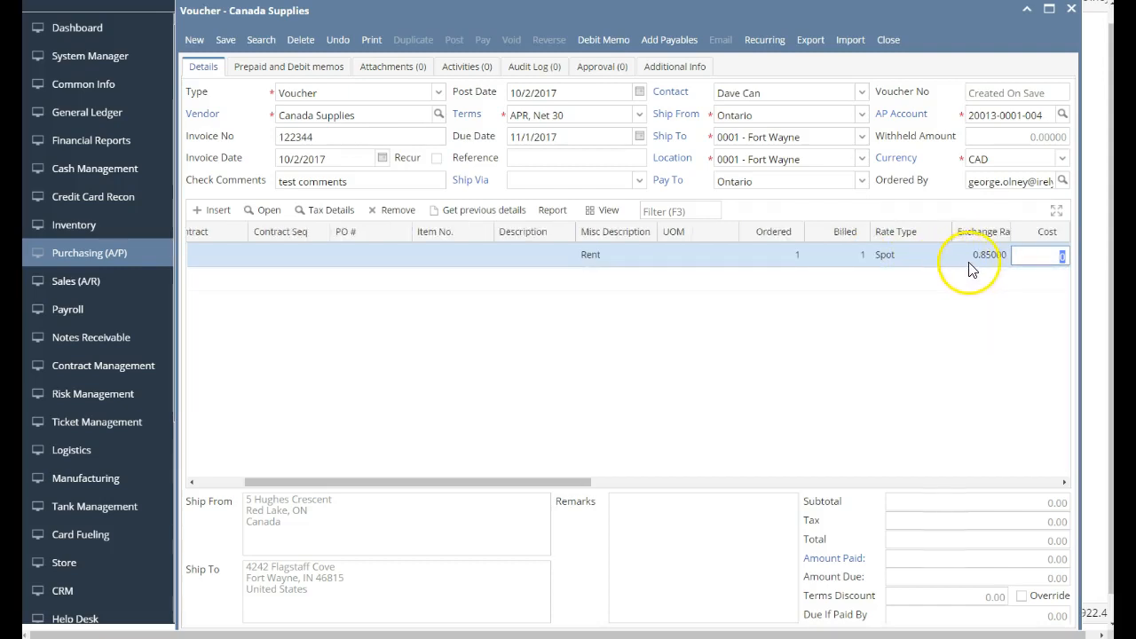
type("10,000")
key("Tab")
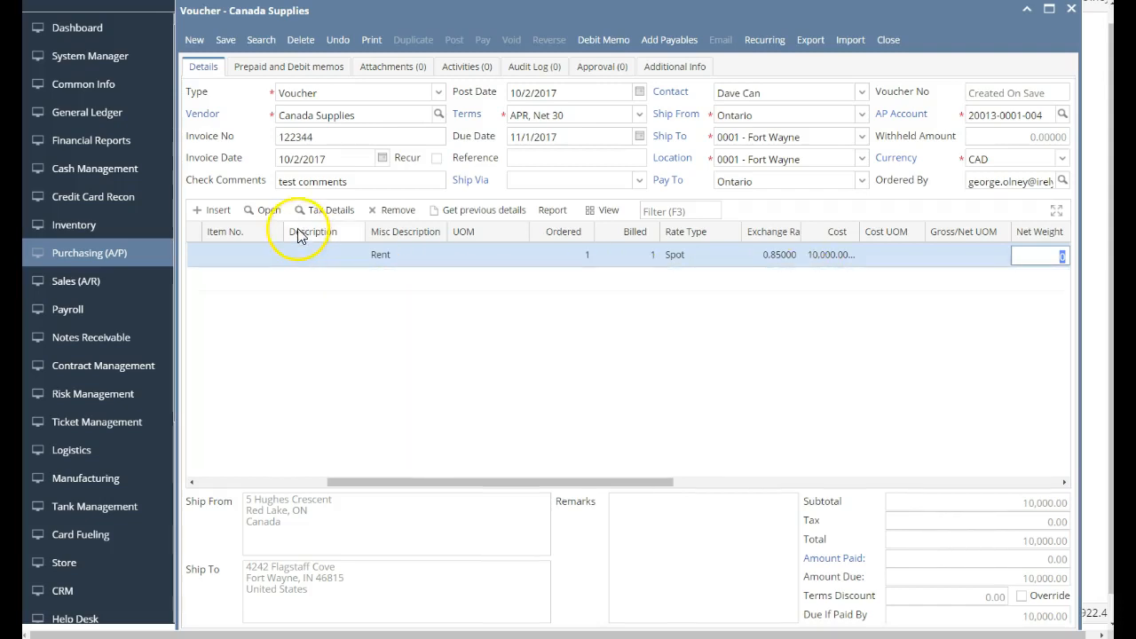
left_click(235, 48)
left_click(325, 255)
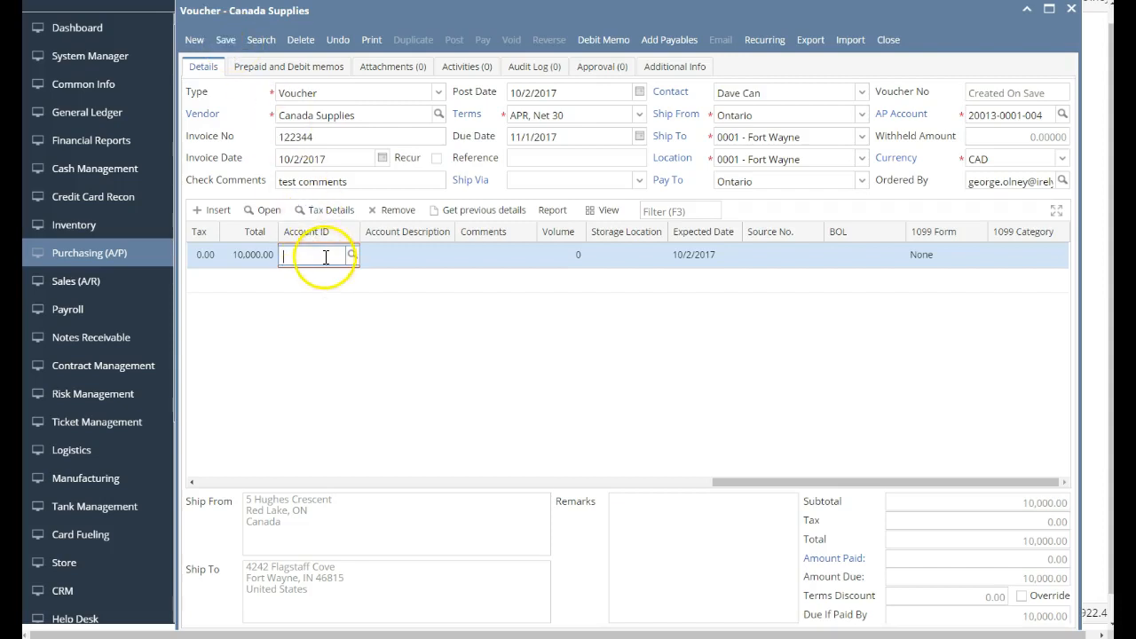
type("600")
key("Return")
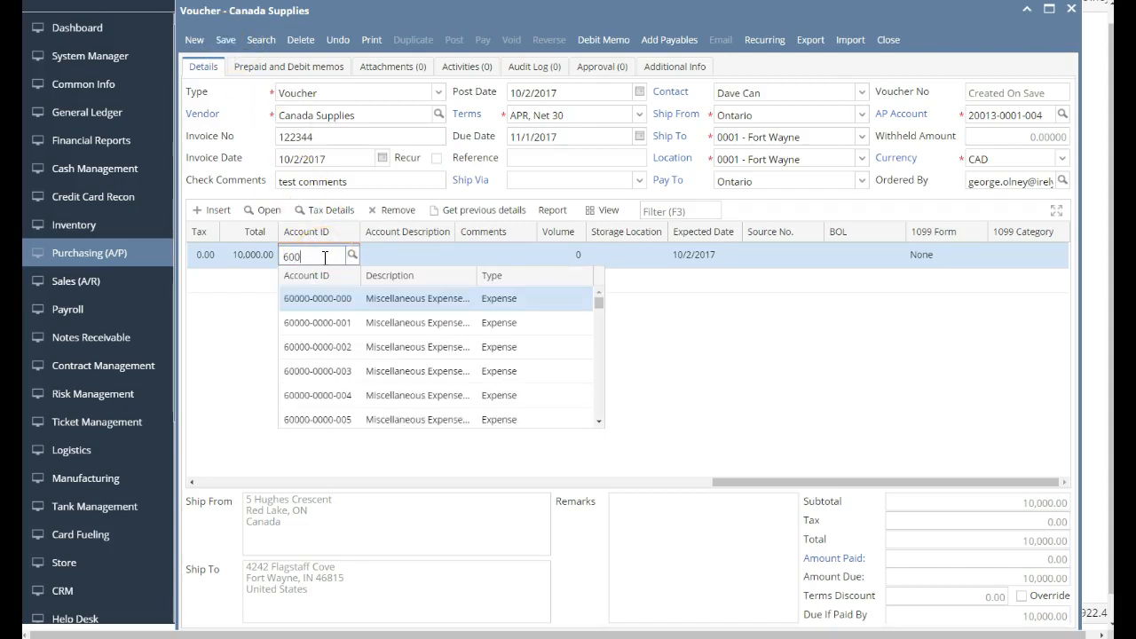
key("Return")
left_click(225, 41)
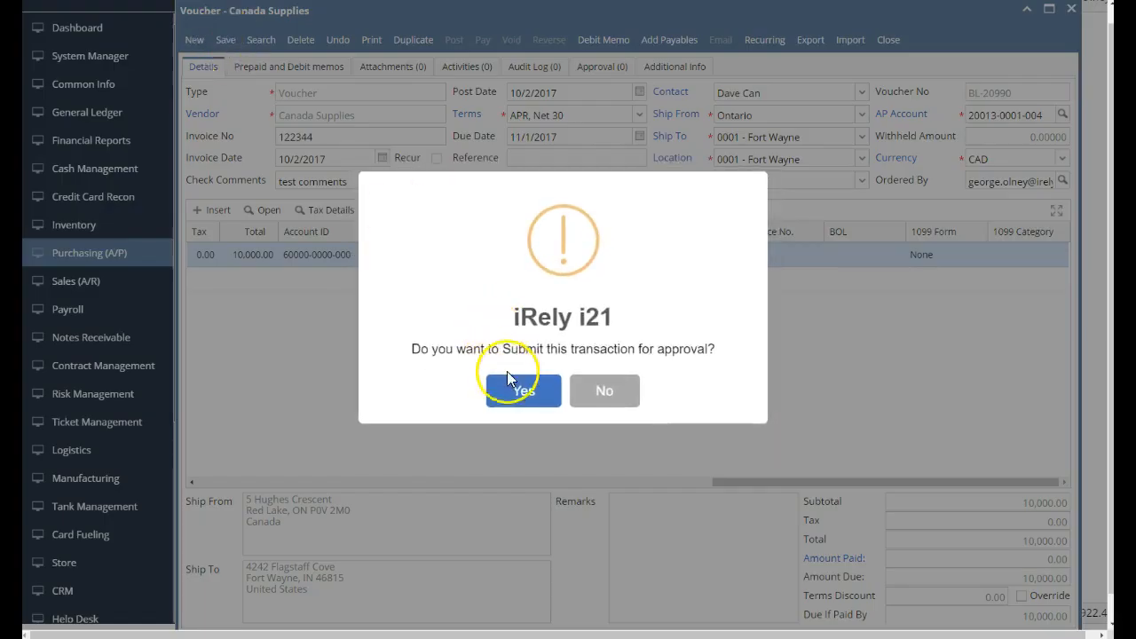
left_click(521, 389)
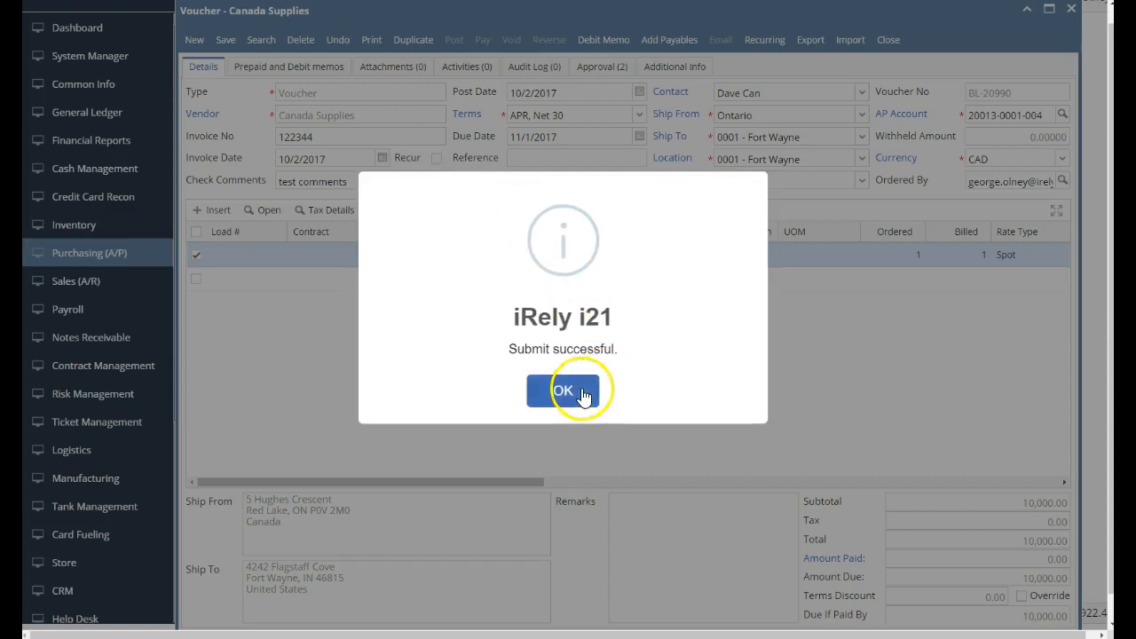
left_click(583, 397)
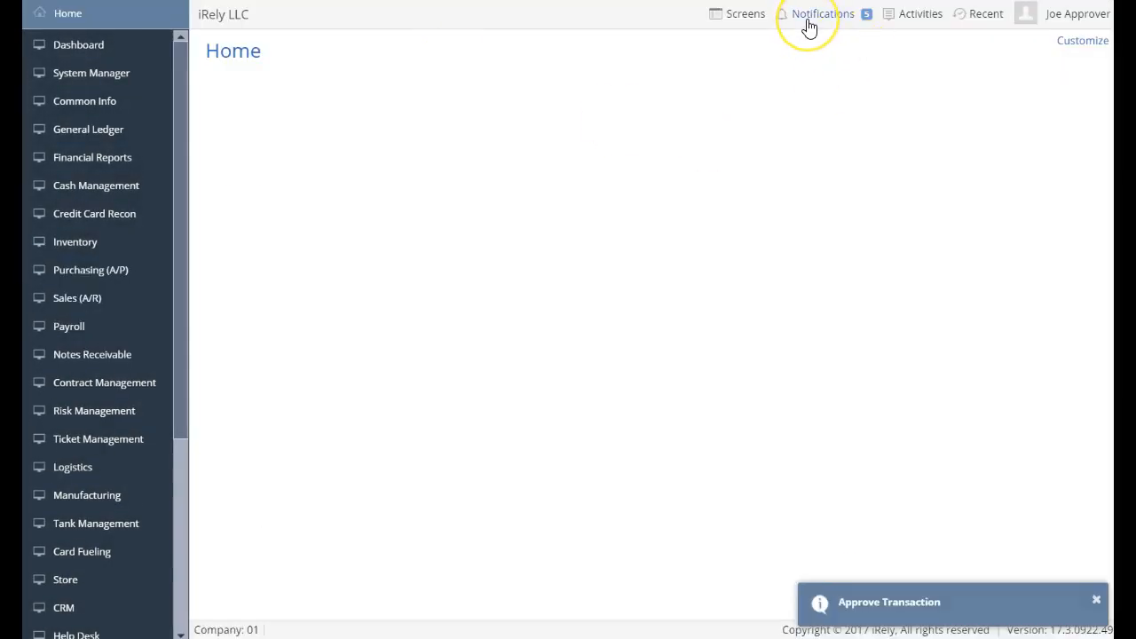
Approve the Canada Supplies voucher BL-20990 under Approve Transaction and save the approval.
left_click(808, 27)
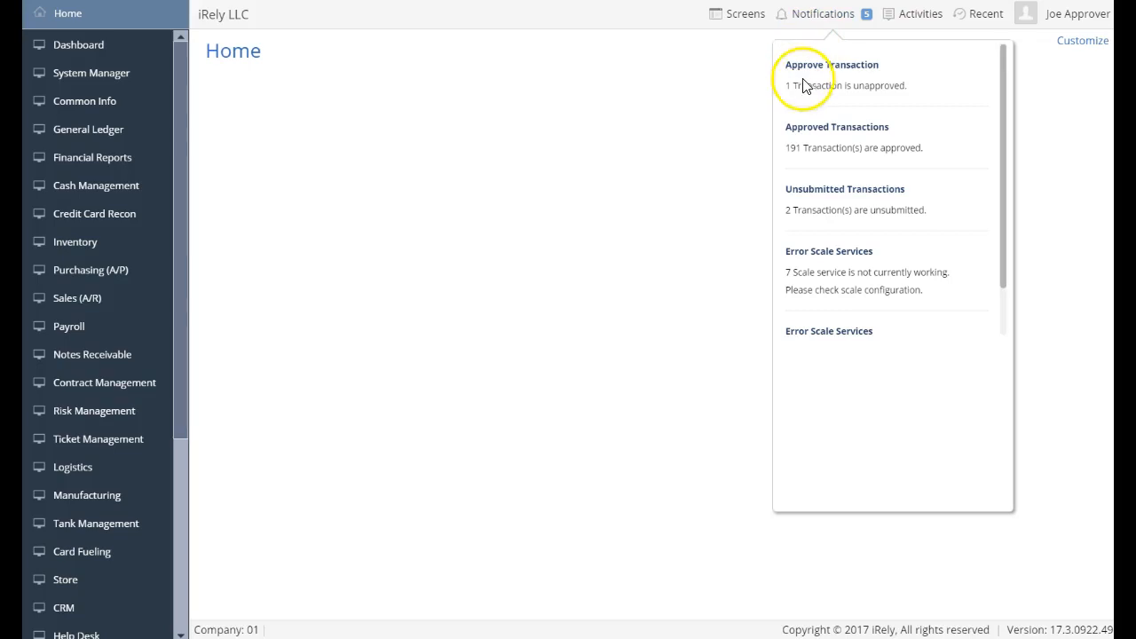
left_click(803, 78)
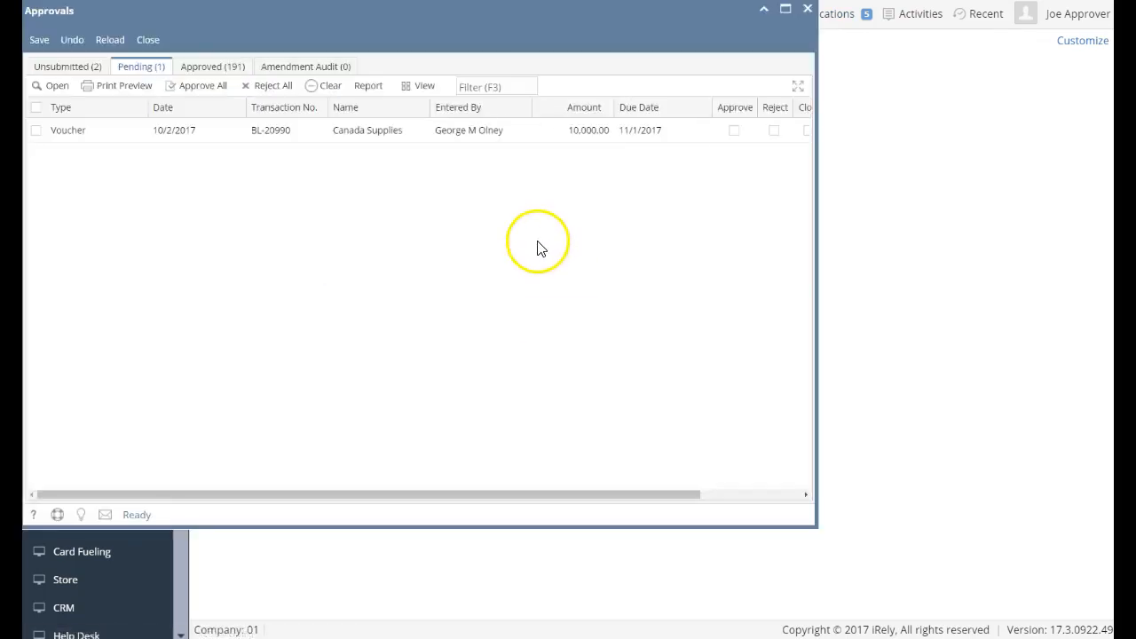
left_click(67, 134)
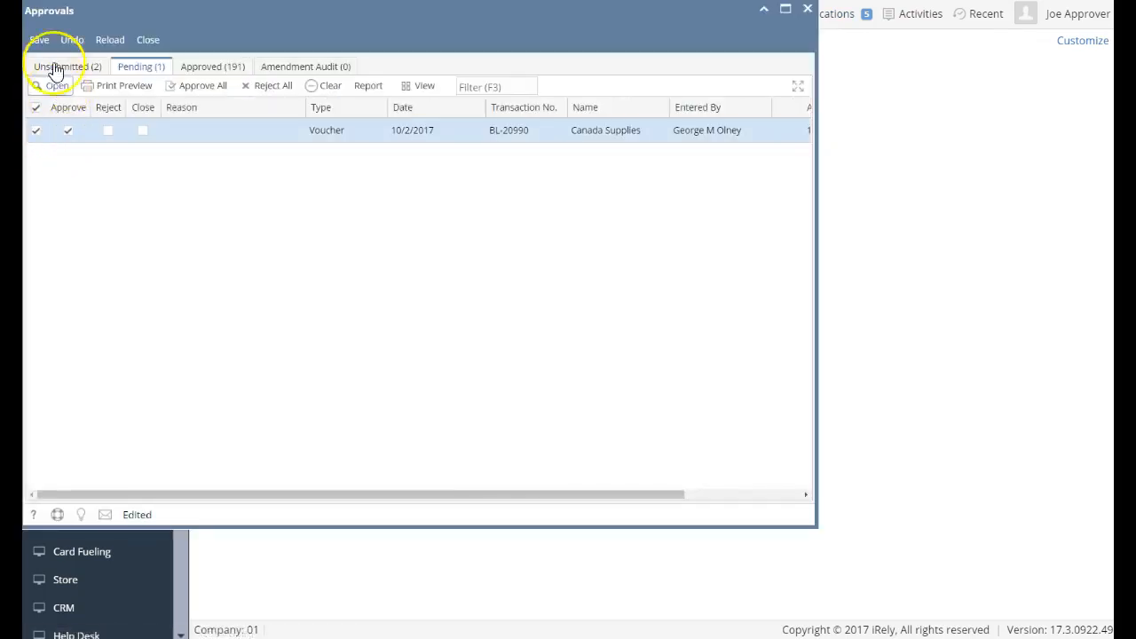
left_click(36, 41)
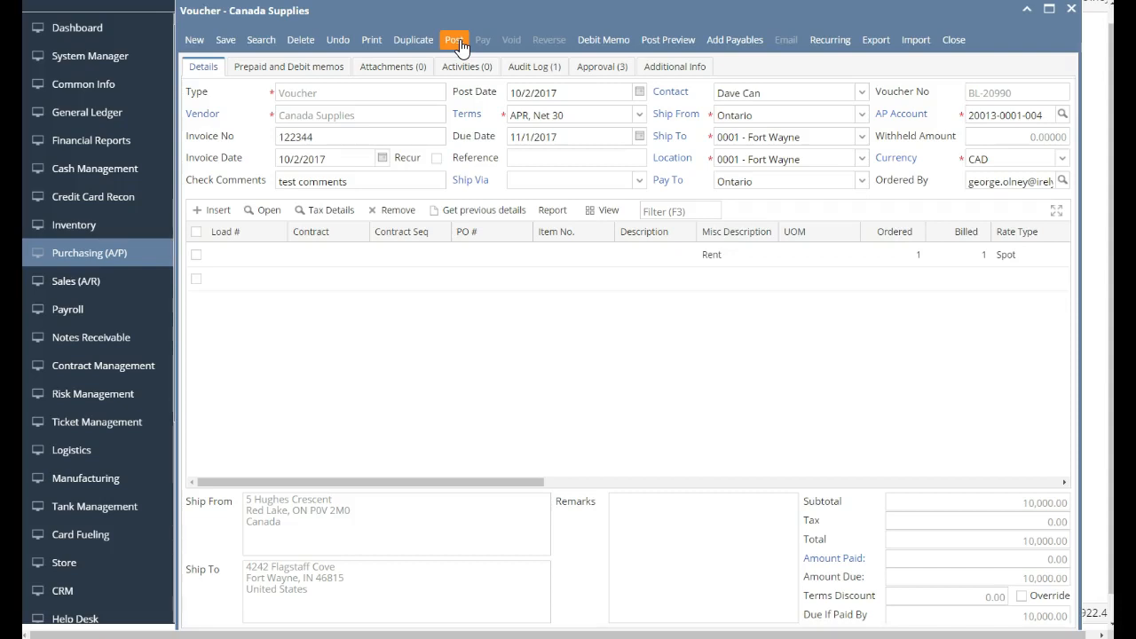
Preview the 8,500.00 expense debit and payables credit at rate 0.85, then post BL-20990.
left_click(643, 45)
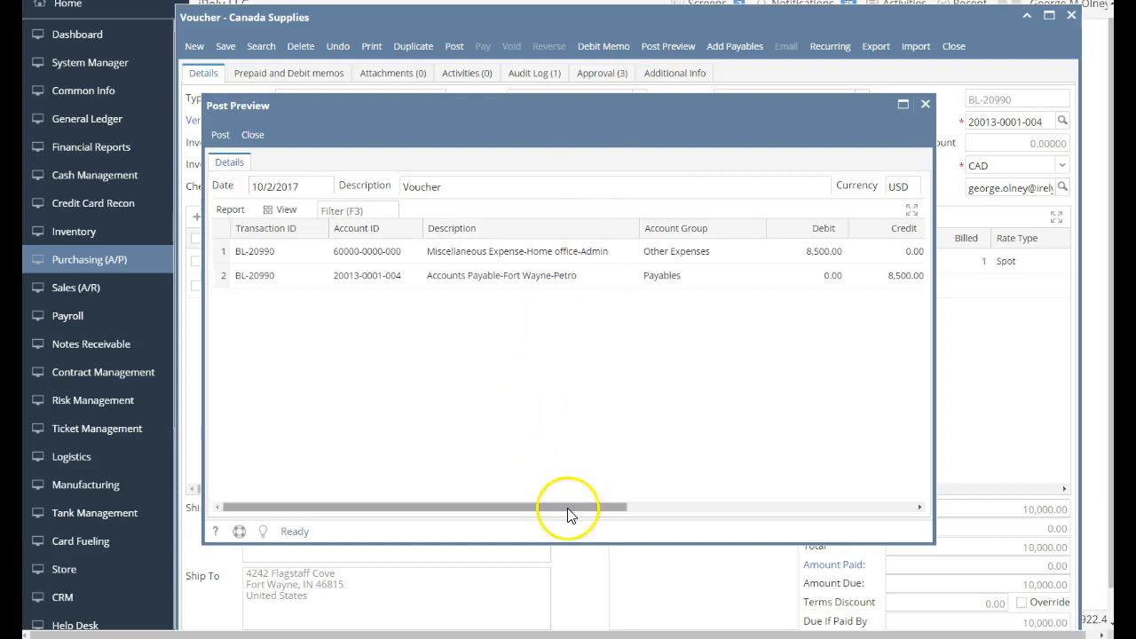
left_click_drag(575, 509, 813, 485)
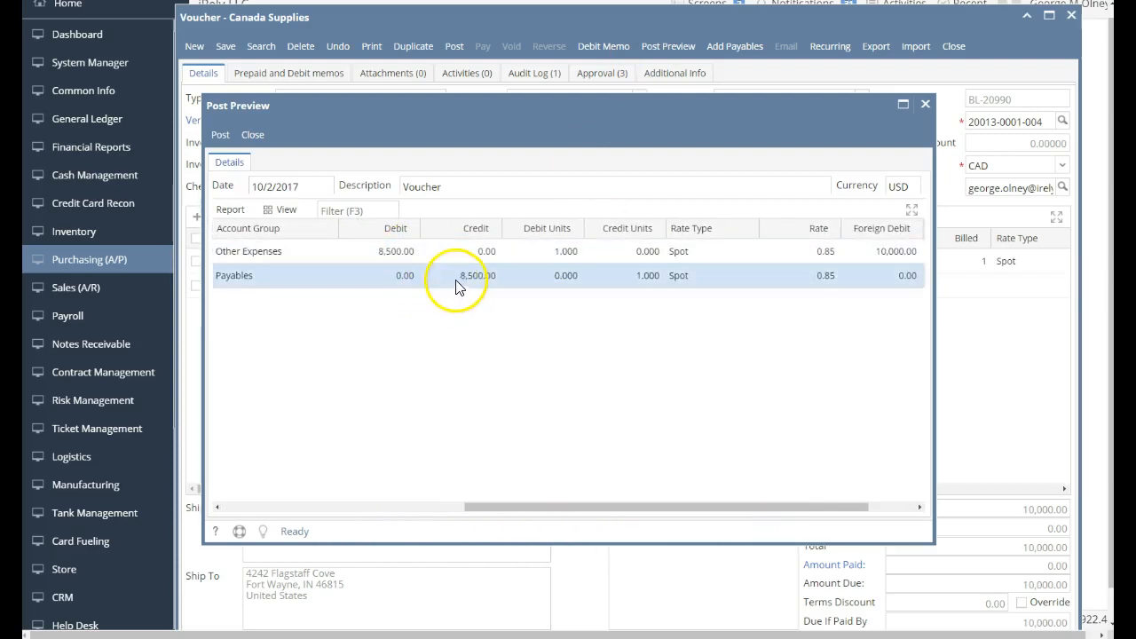
left_click_drag(700, 516, 773, 519)
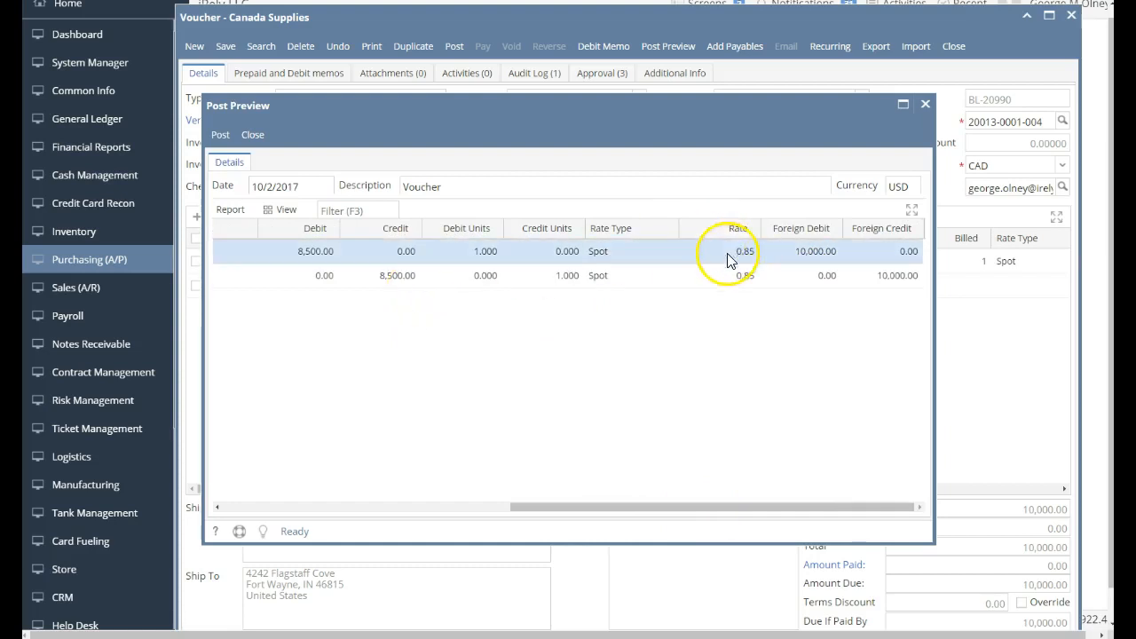
left_click_drag(627, 511, 293, 512)
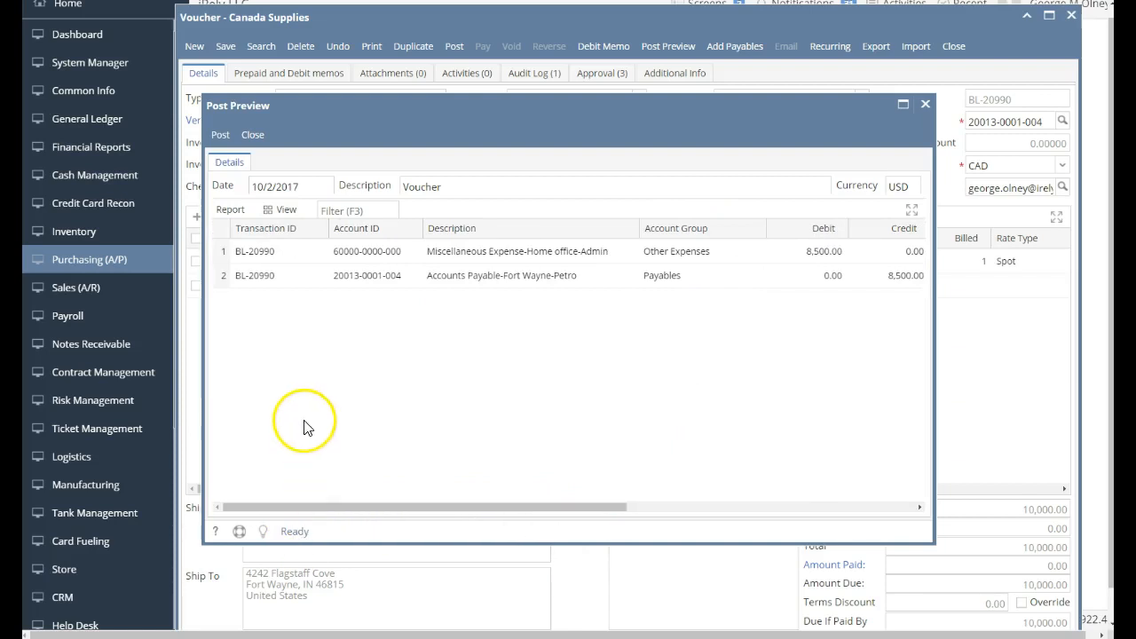
left_click(220, 134)
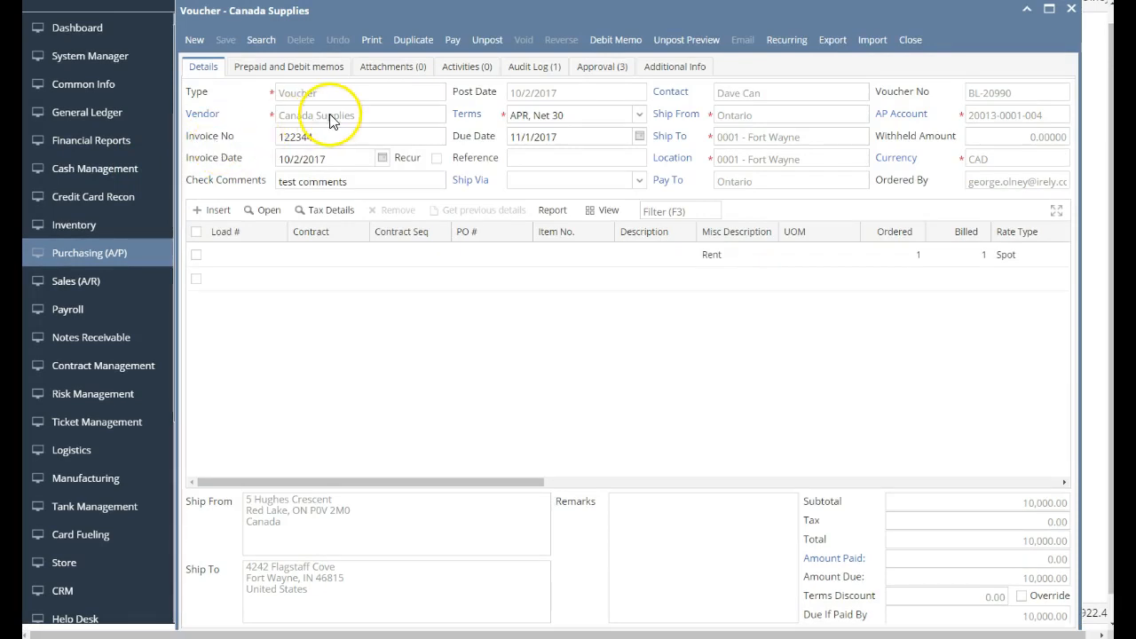
Start paying voucher BL-20990, bringing up Pay Voucher Details for 10,000.00 CAD.
left_click(454, 45)
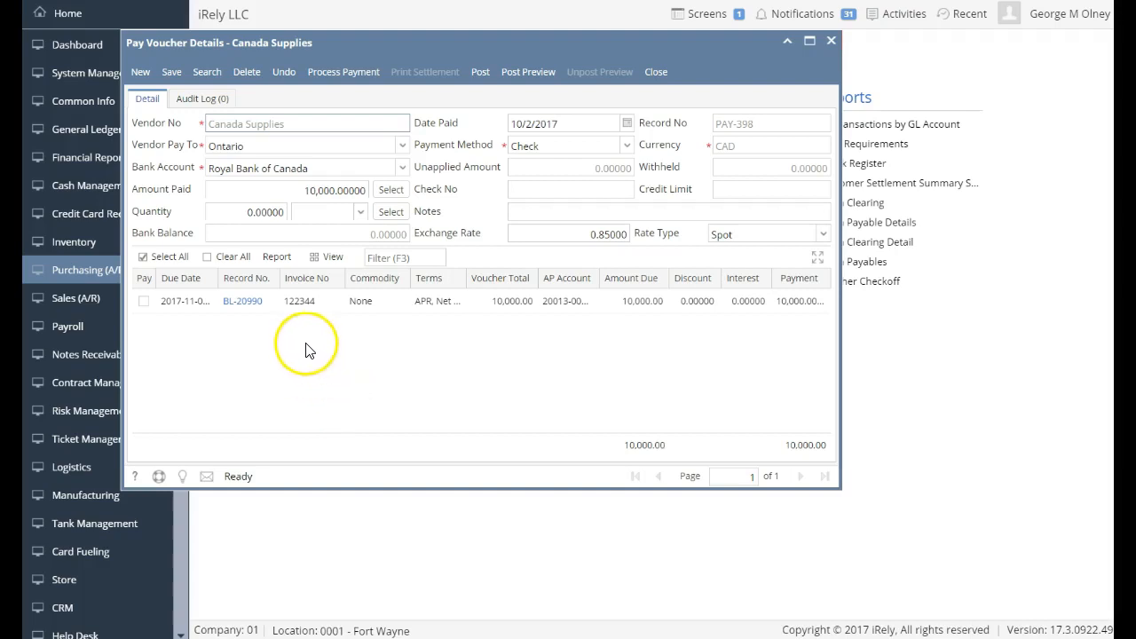
Post payment PAY-398 and send it to Process Payments.
left_click(482, 73)
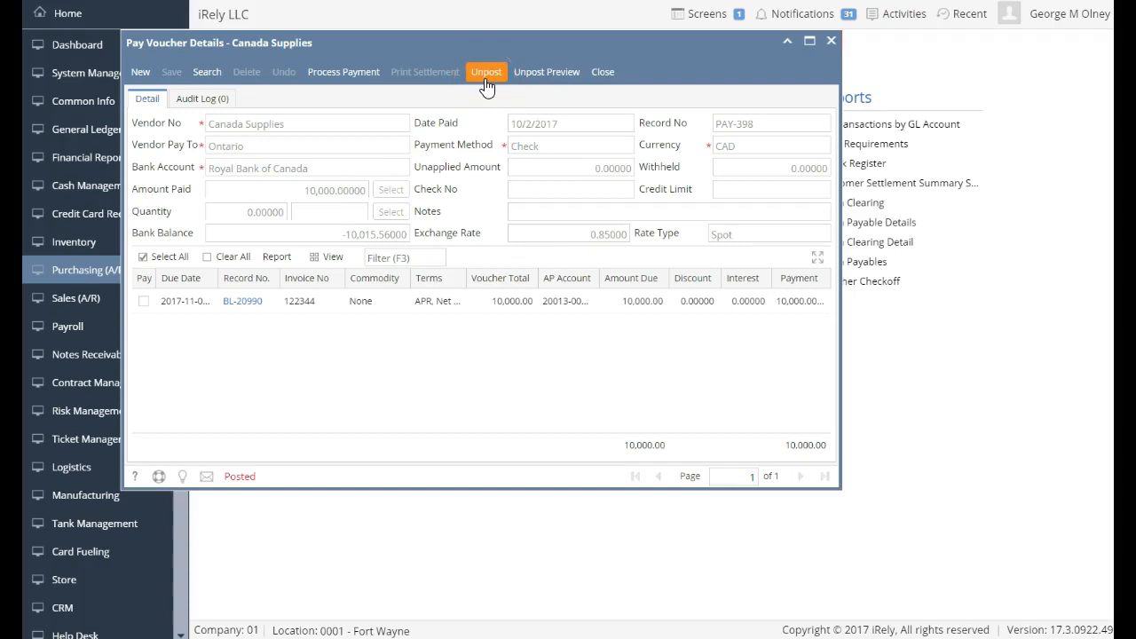
left_click(367, 77)
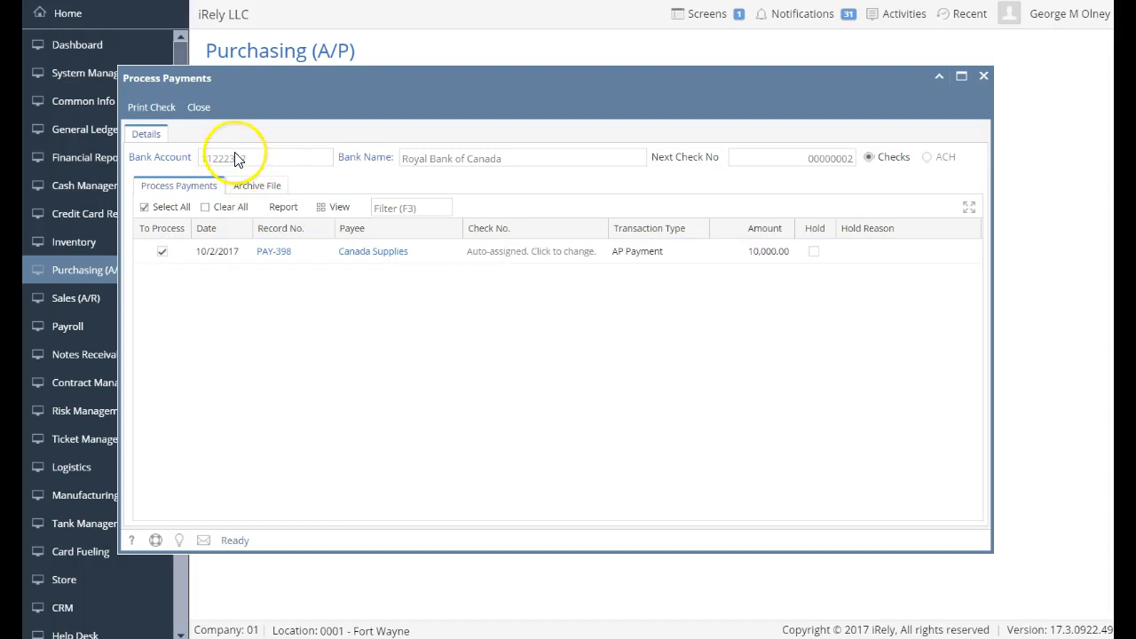
Try printing PAY-398's check, dismiss the check-number error, and open the Royal Bank of Canada account.
left_click(158, 110)
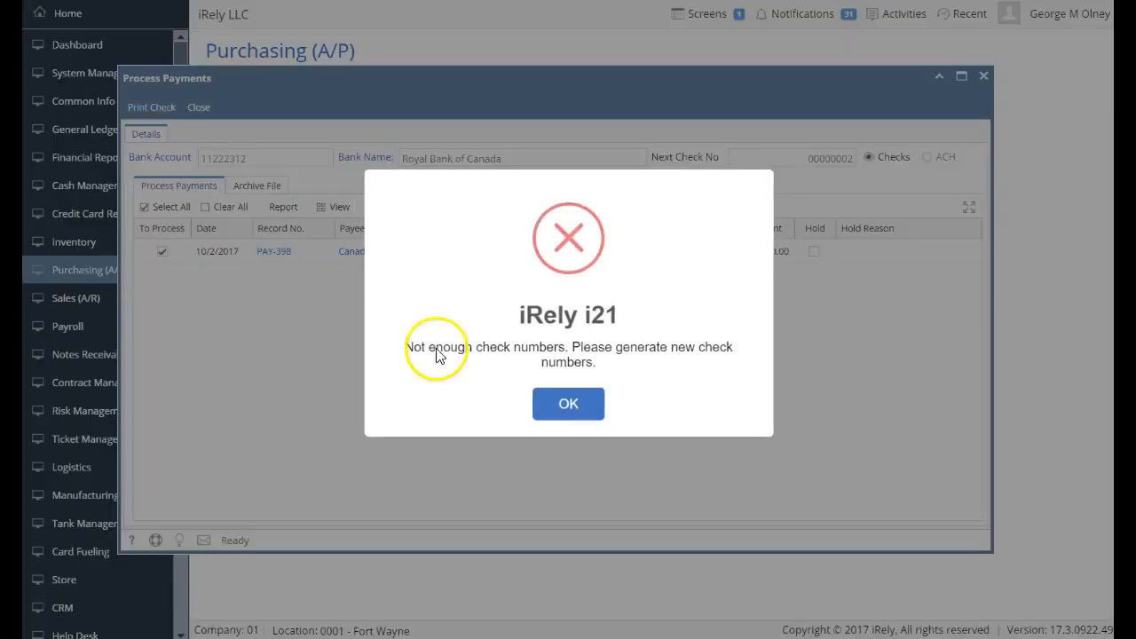
left_click(566, 405)
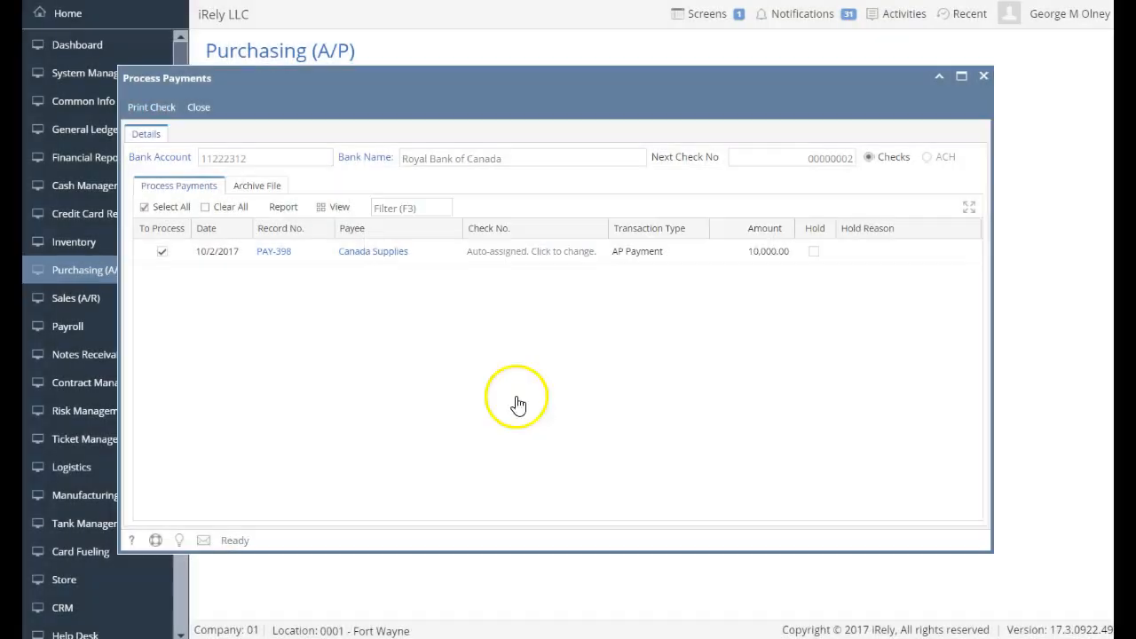
left_click(159, 160)
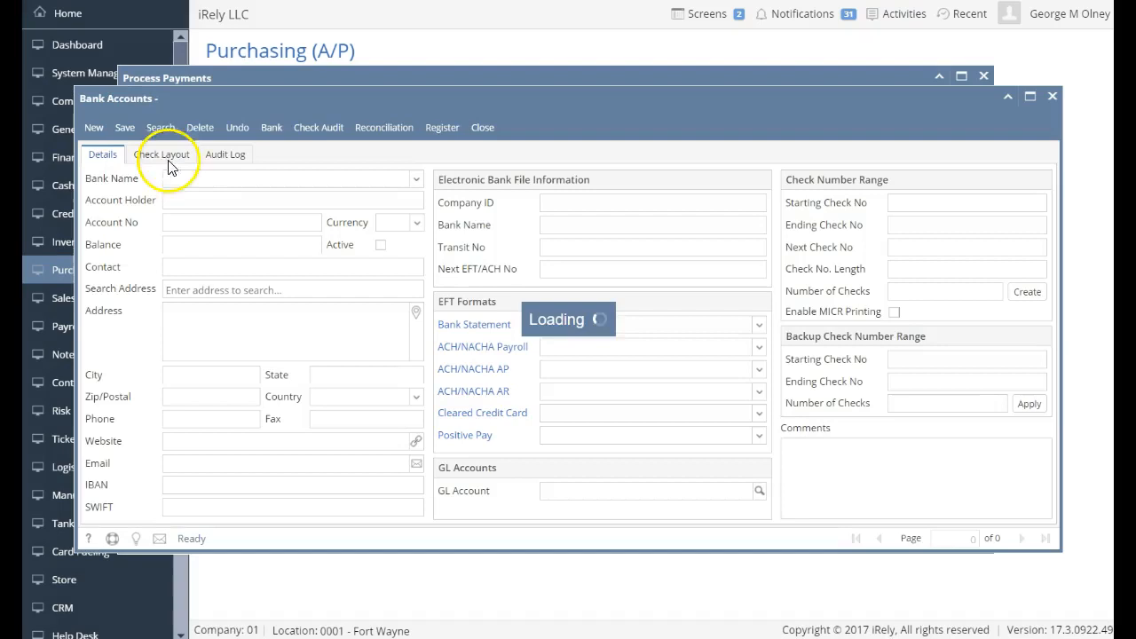
Generate the Royal Bank of Canada check number range up to 1000, 998 checks, starting after check 3.
left_click(997, 249)
type("3")
key("Tab")
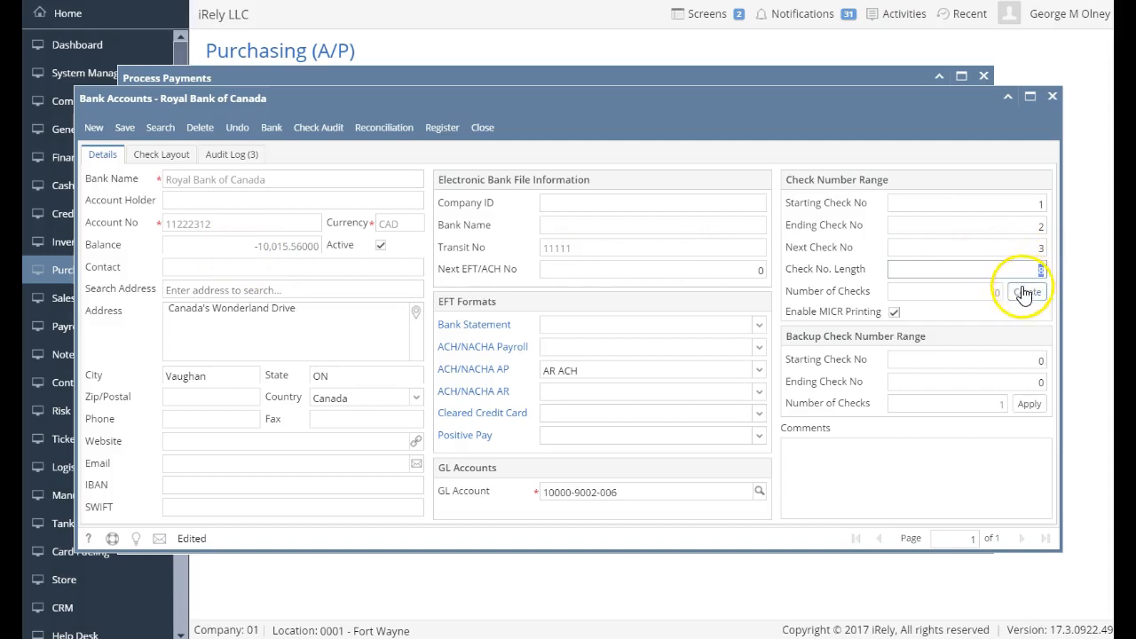
left_click(992, 298)
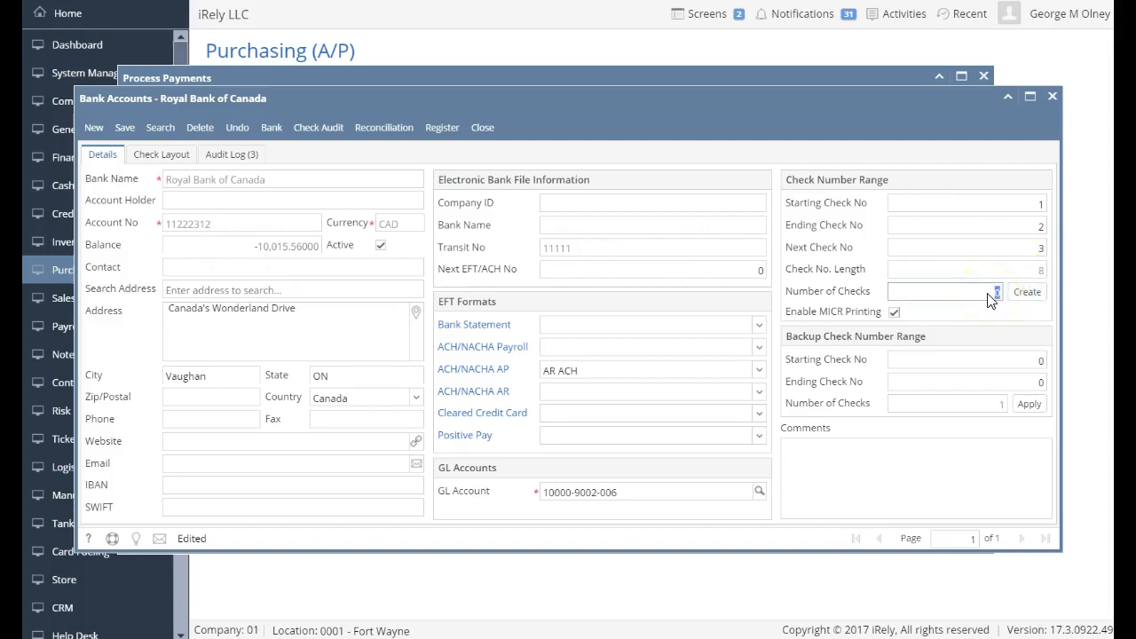
left_click(1022, 296)
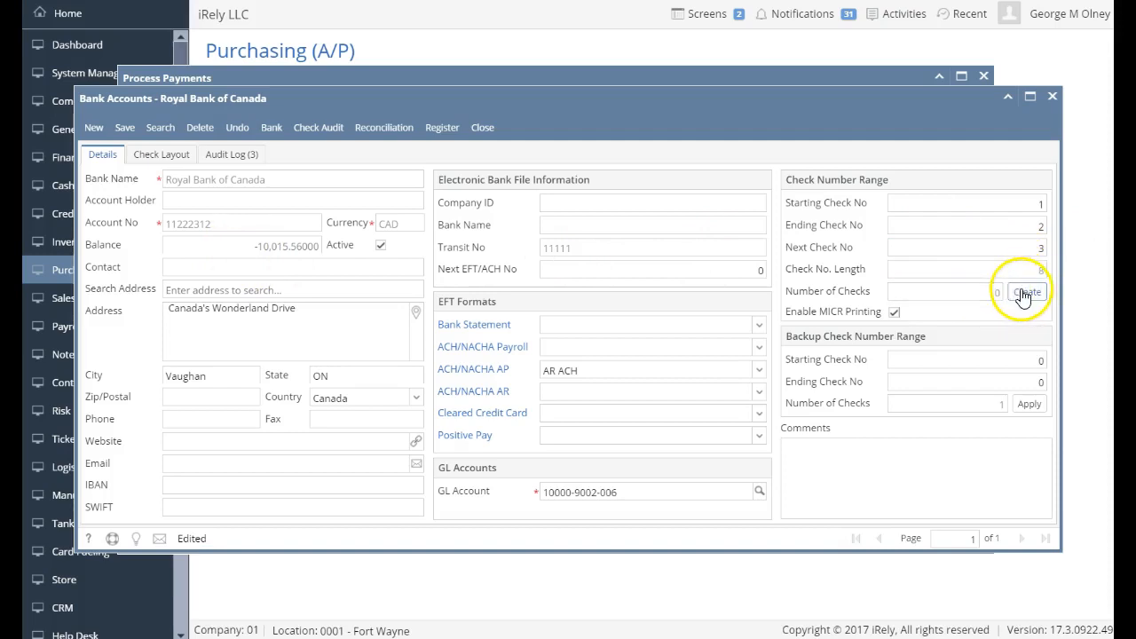
left_click(1013, 247)
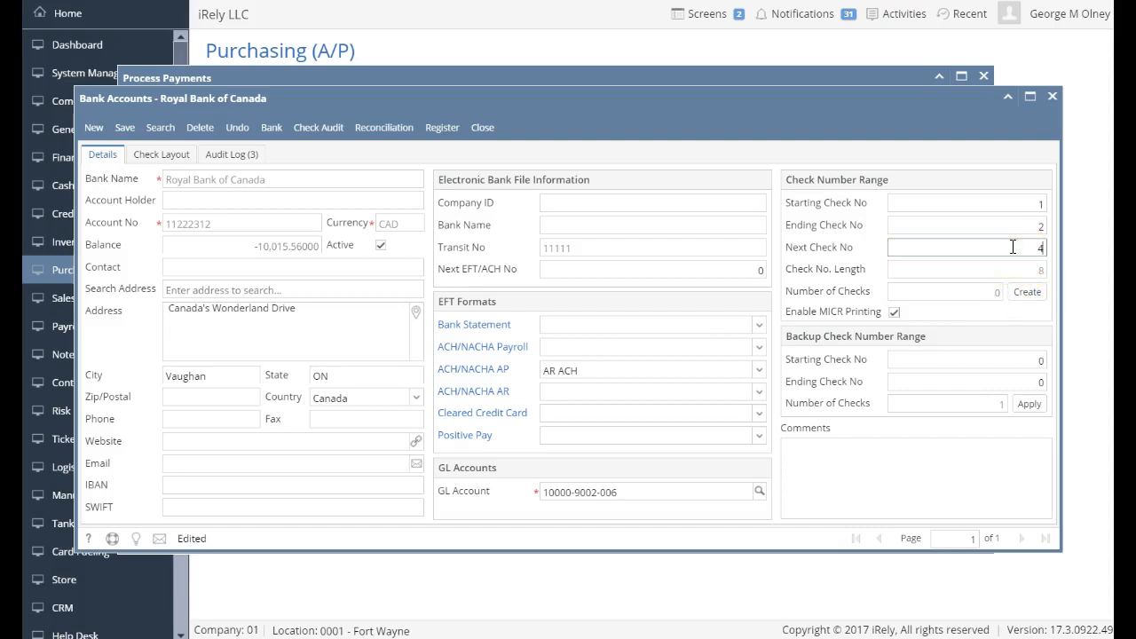
key("Tab")
left_click(994, 296)
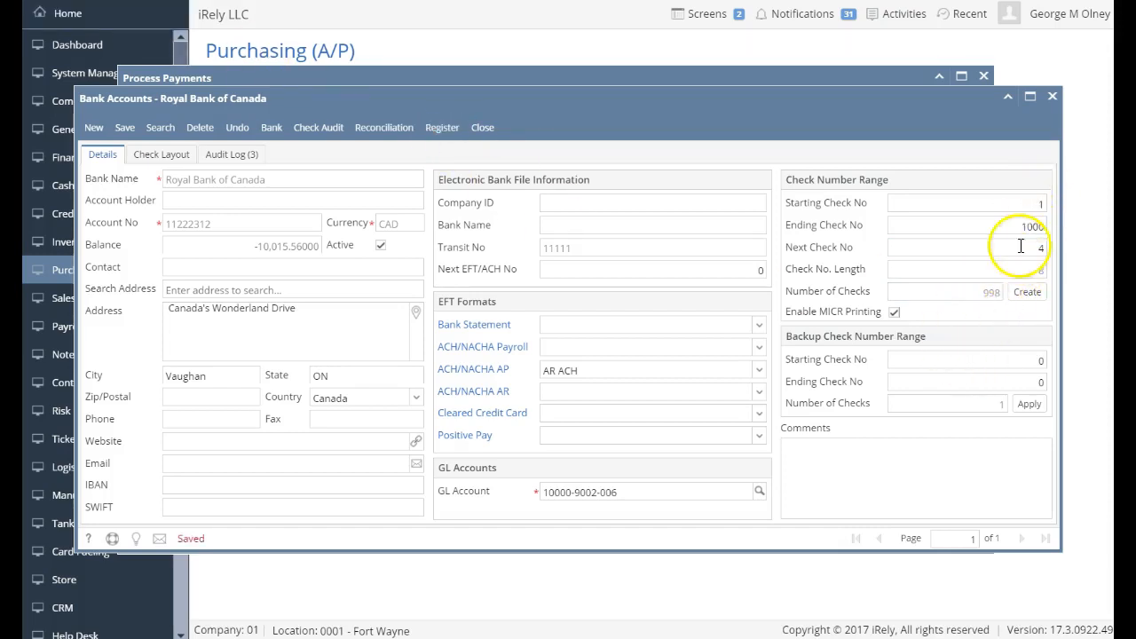
left_click(1027, 295)
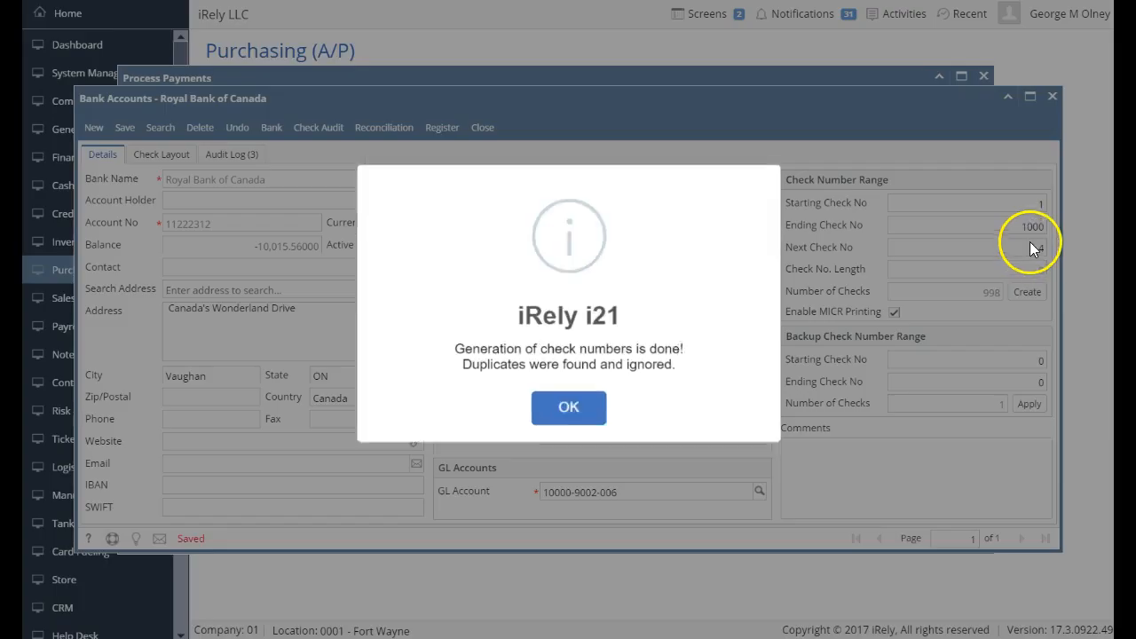
left_click(571, 410)
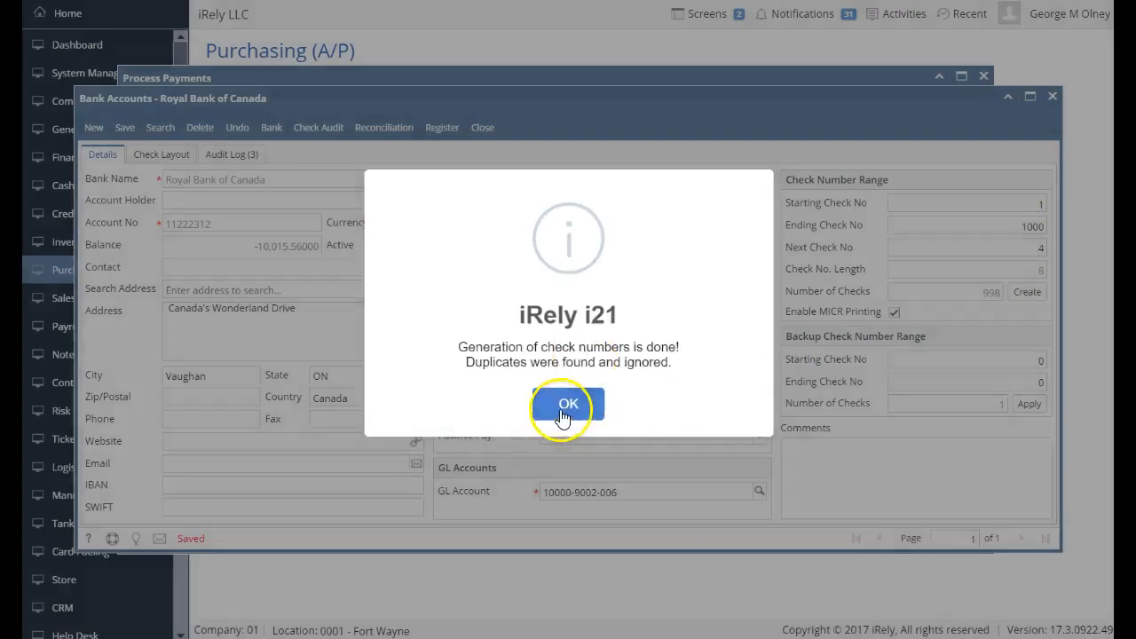
Back in Process Payments, print the Canada Supplies PAY-398 check as the Check Voucher Middle AP report.
left_click(483, 127)
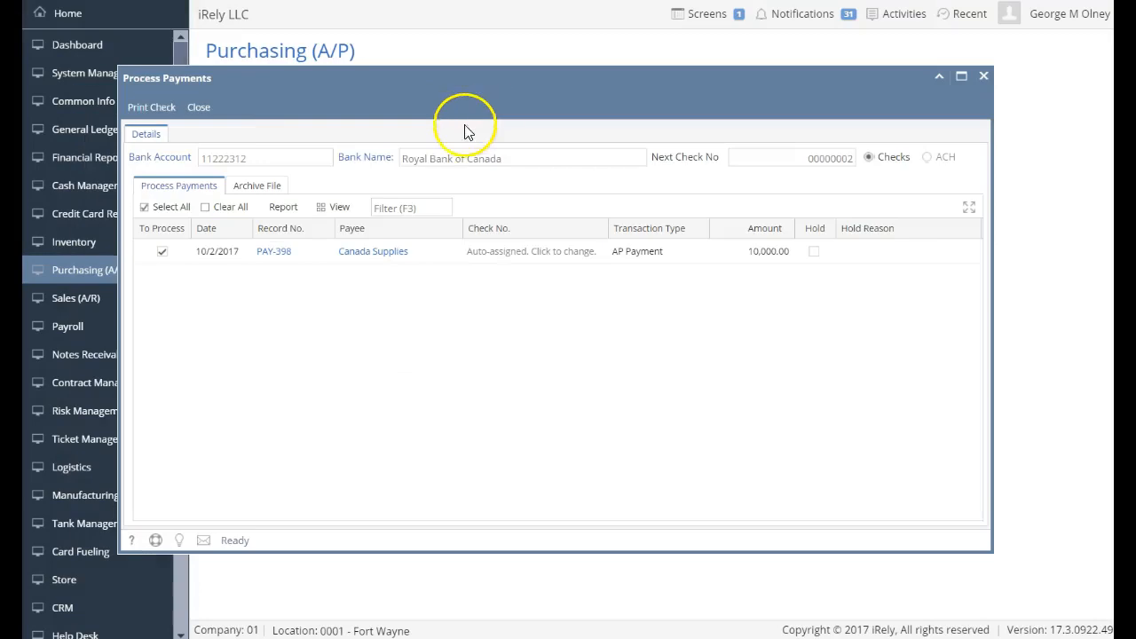
left_click(145, 111)
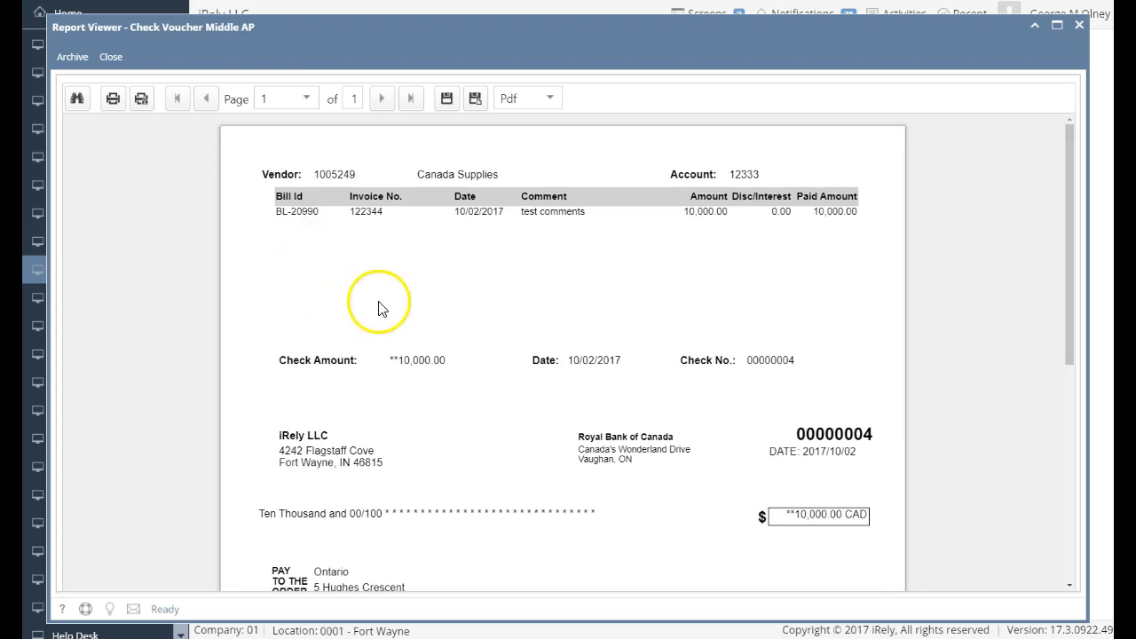
Scroll through check 00000004 for 10,000.00 CAD to Canada Supplies, paying bill BL-20990.
scroll(382, 307, "down", 3)
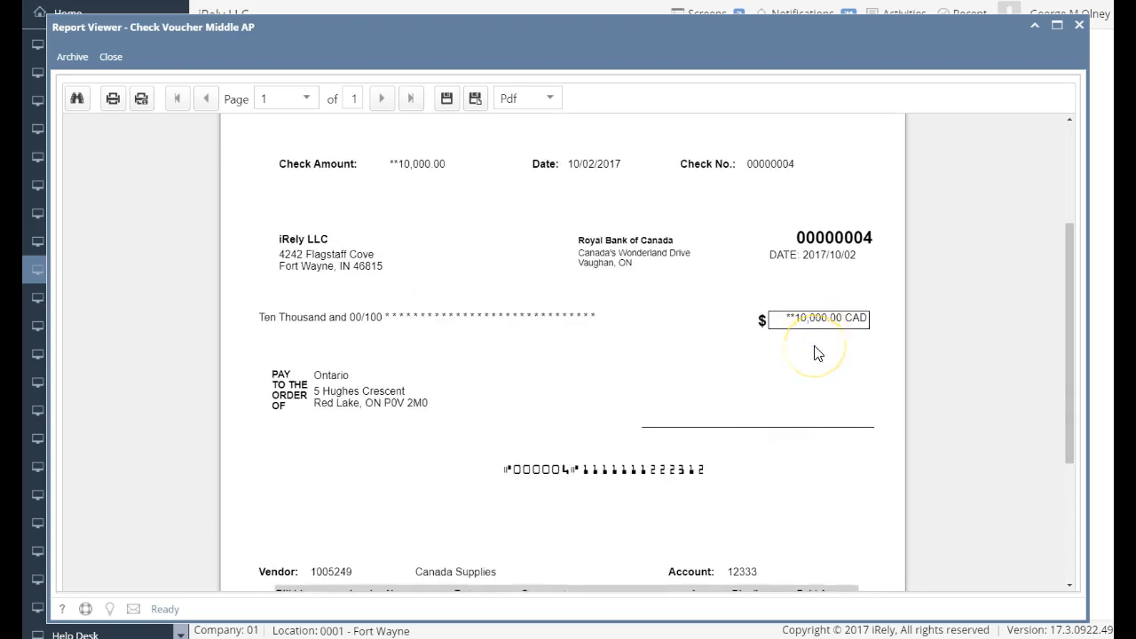
scroll(818, 353, "down", 3)
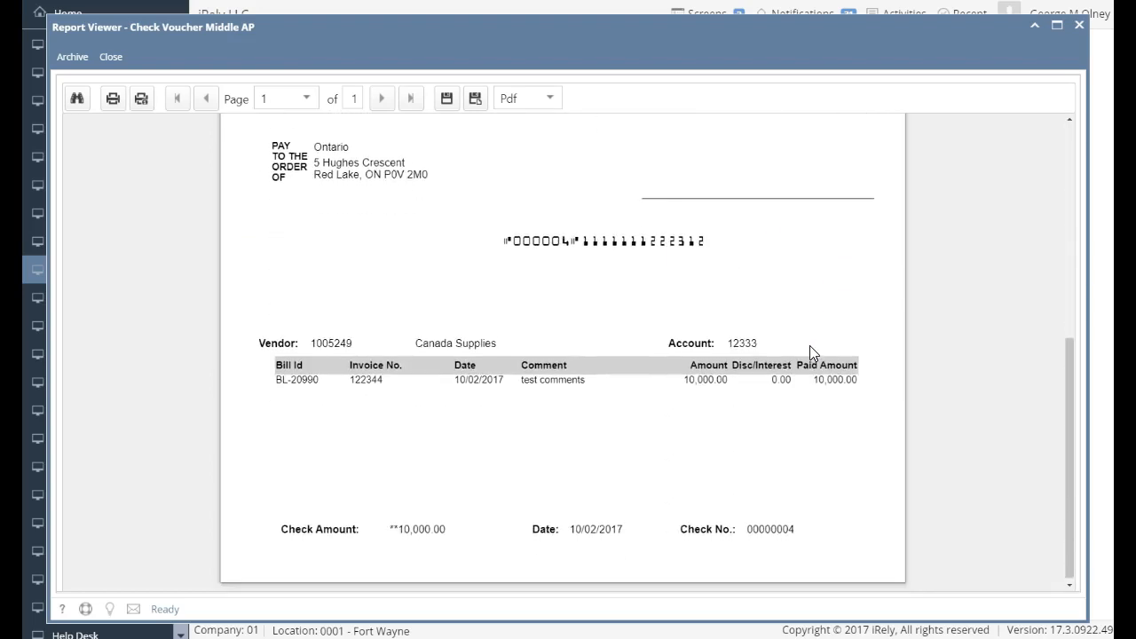
scroll(810, 346, "down", 3)
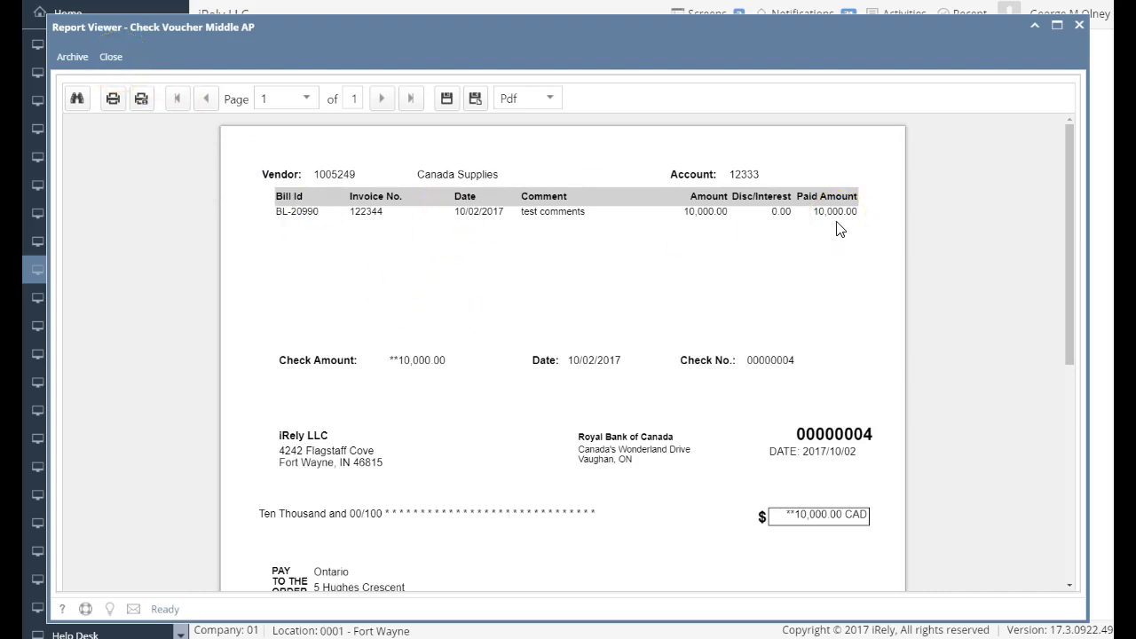
scroll(701, 302, "down", 3)
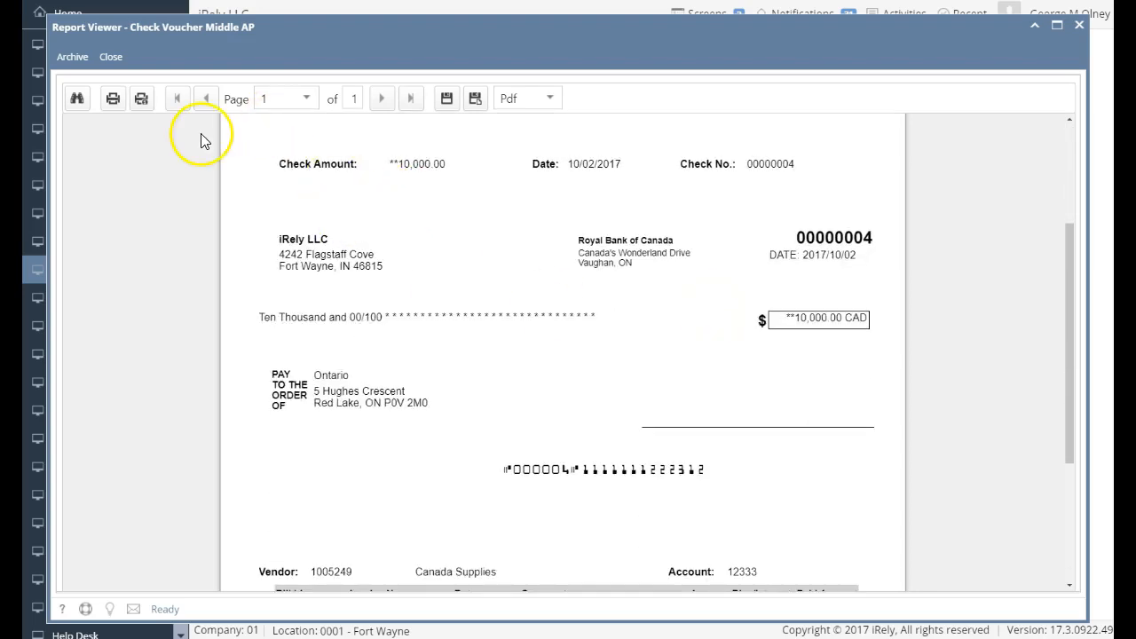
Close the check report and Process Payments, then open Fiscal Years from General Ledger.
left_click(110, 57)
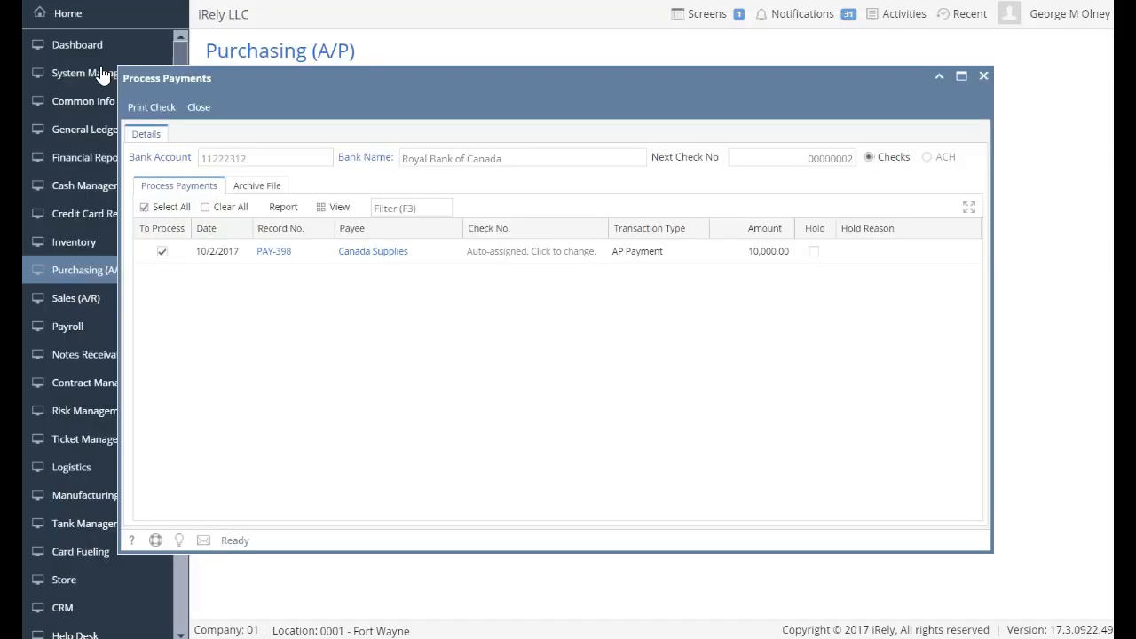
left_click(200, 107)
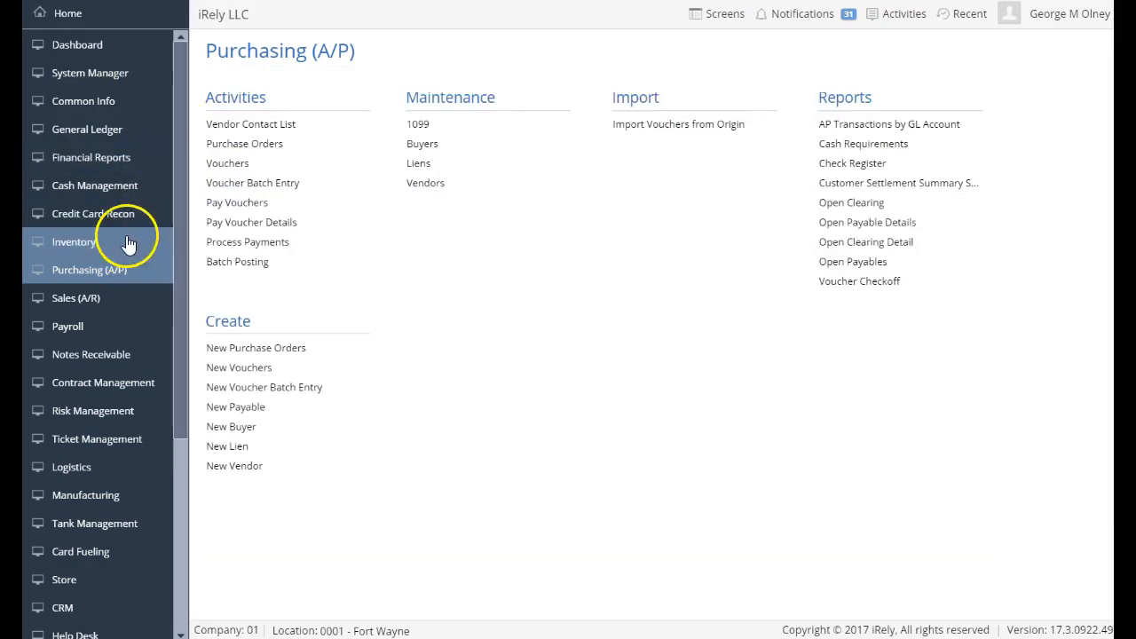
left_click(124, 131)
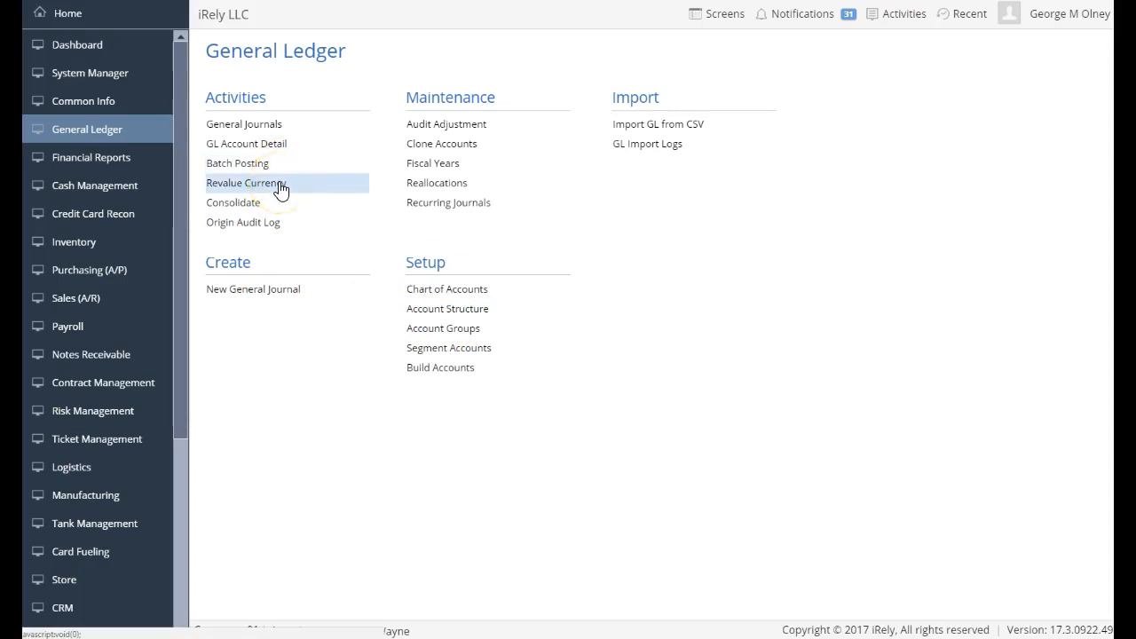
left_click(428, 169)
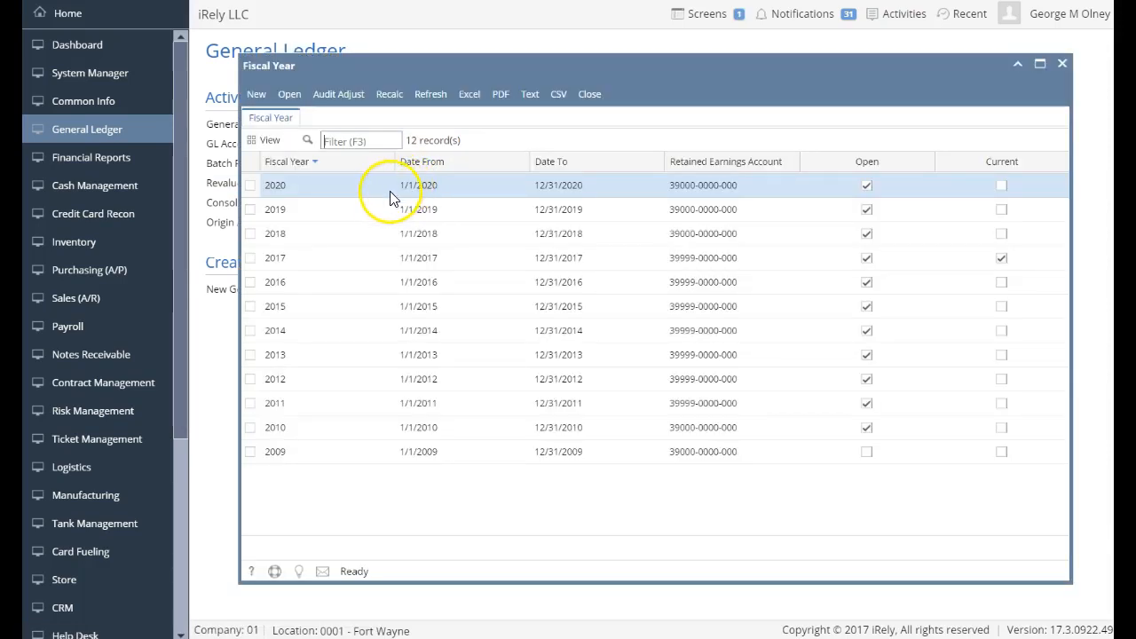
Select the 2017 row in the Fiscal Year list.
left_click(328, 209)
left_click(325, 234)
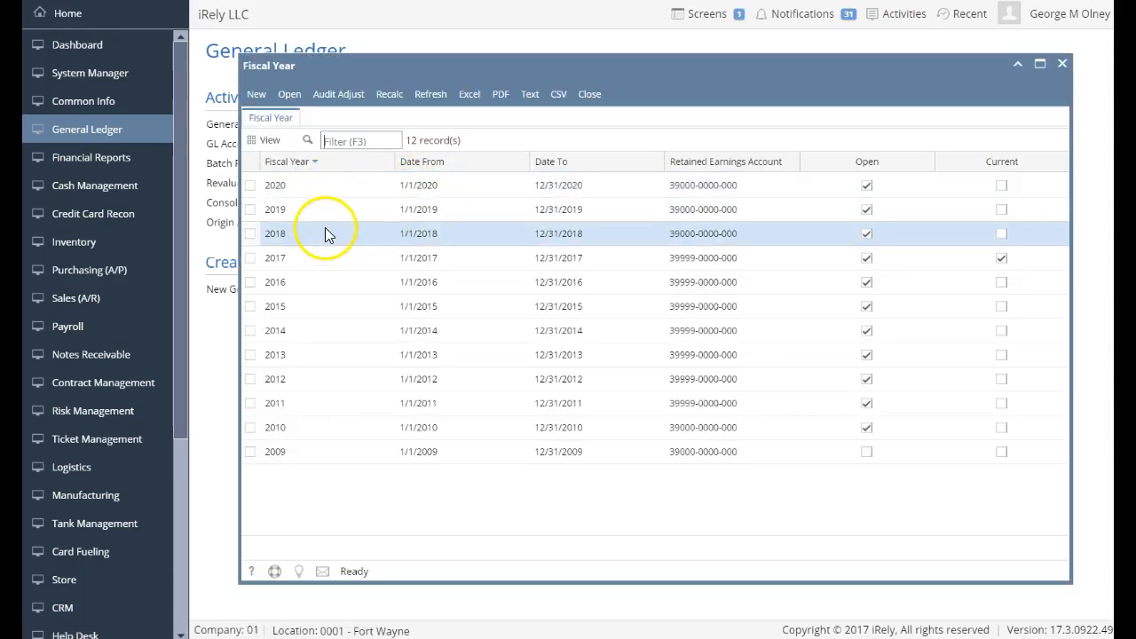
left_click(324, 263)
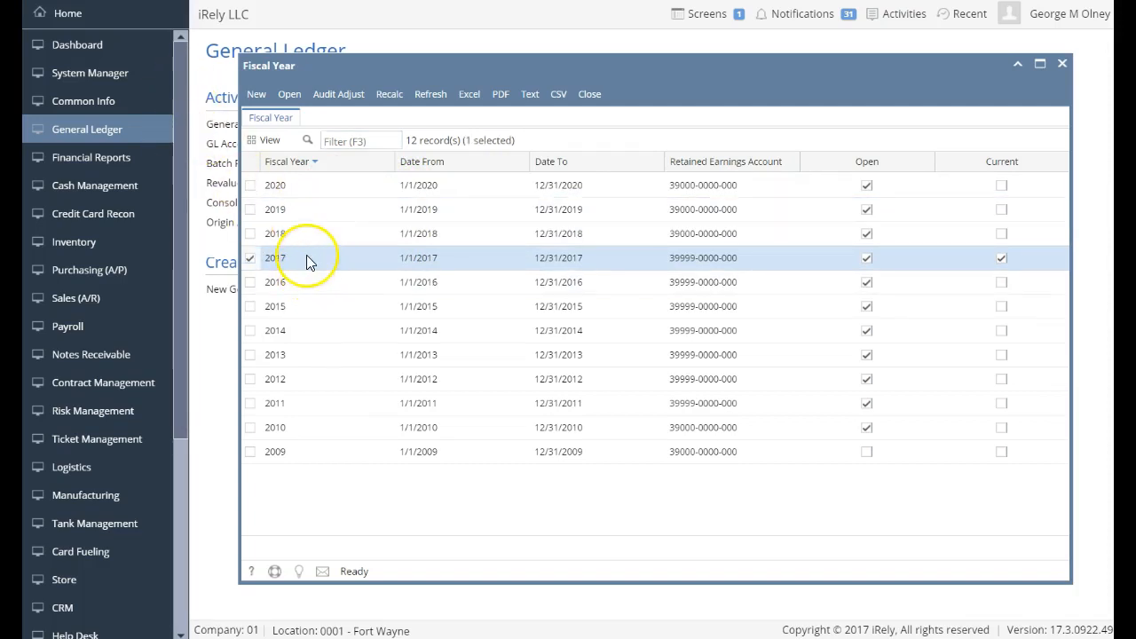
Open the 2017 fiscal year's periods and bring up October 2017's Purchasing status choices.
double_click(310, 260)
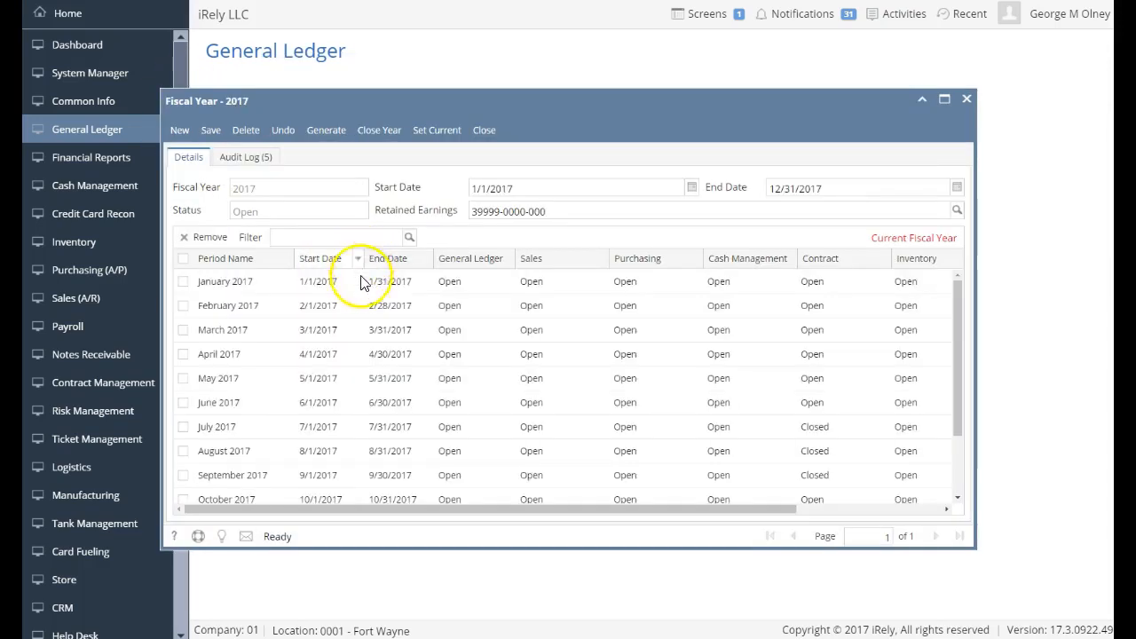
scroll(593, 392, "down", 2)
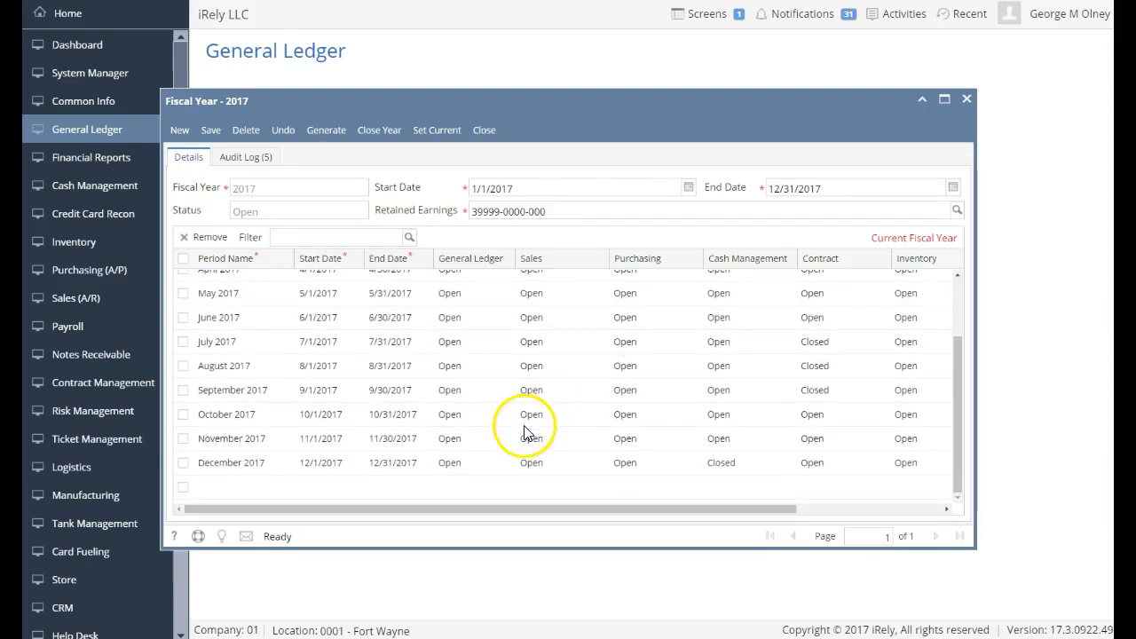
left_click(488, 463)
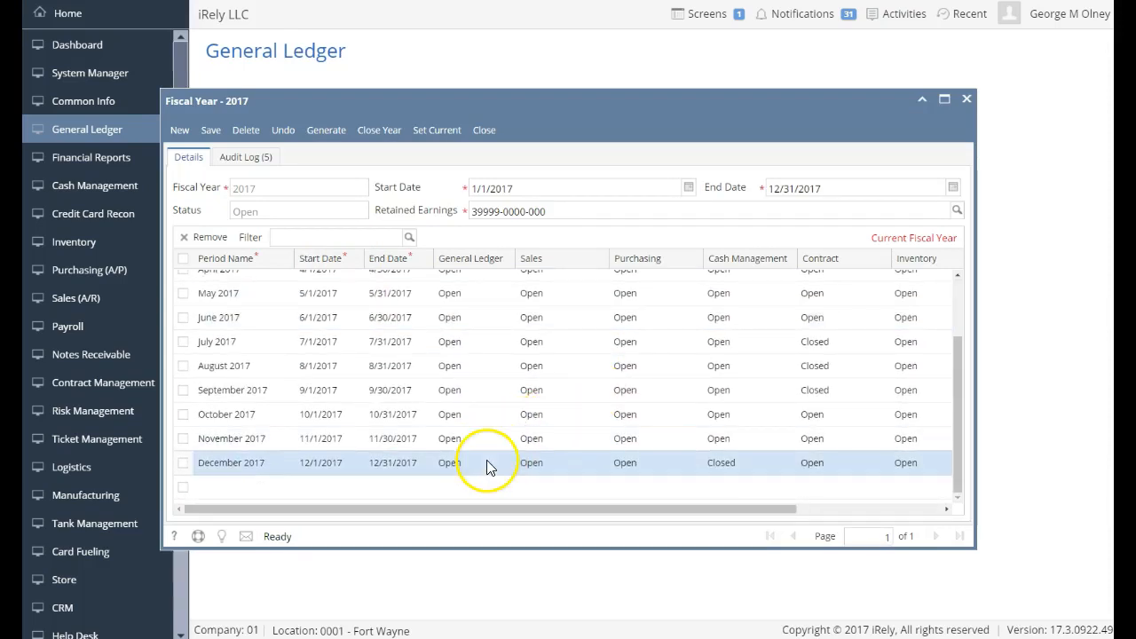
scroll(489, 466, "up", 2)
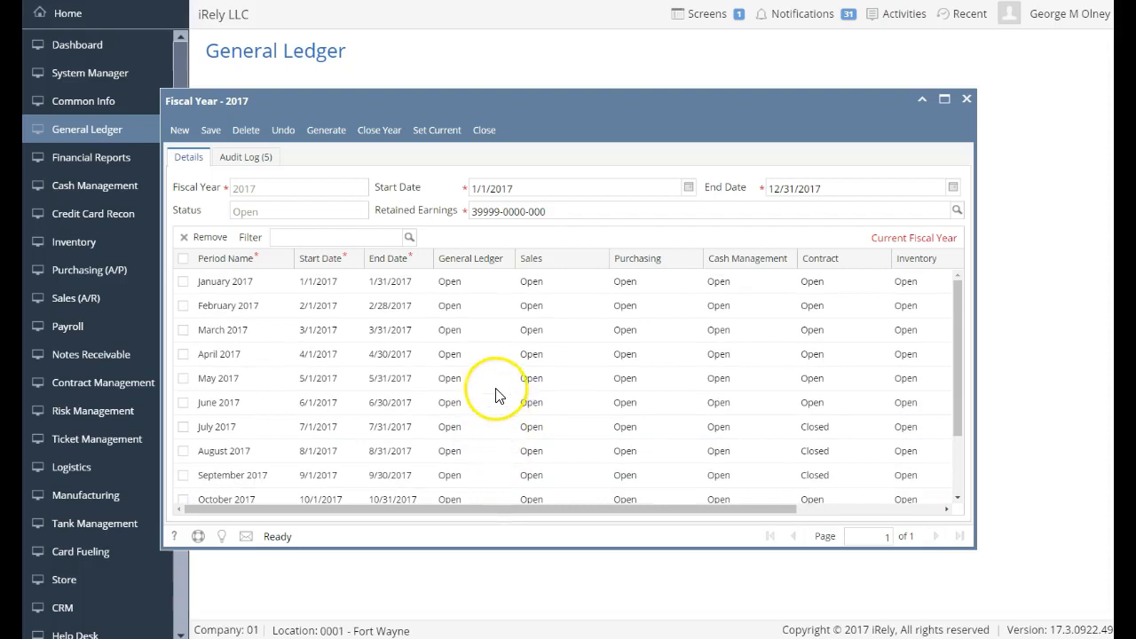
left_click(414, 407)
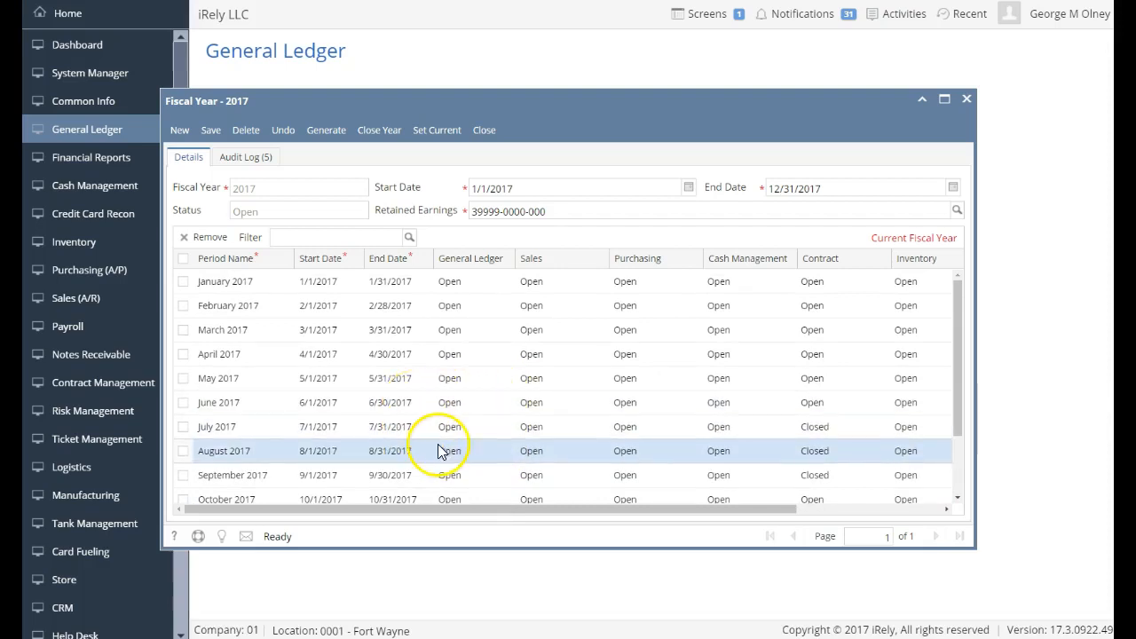
scroll(528, 488, "down", 2)
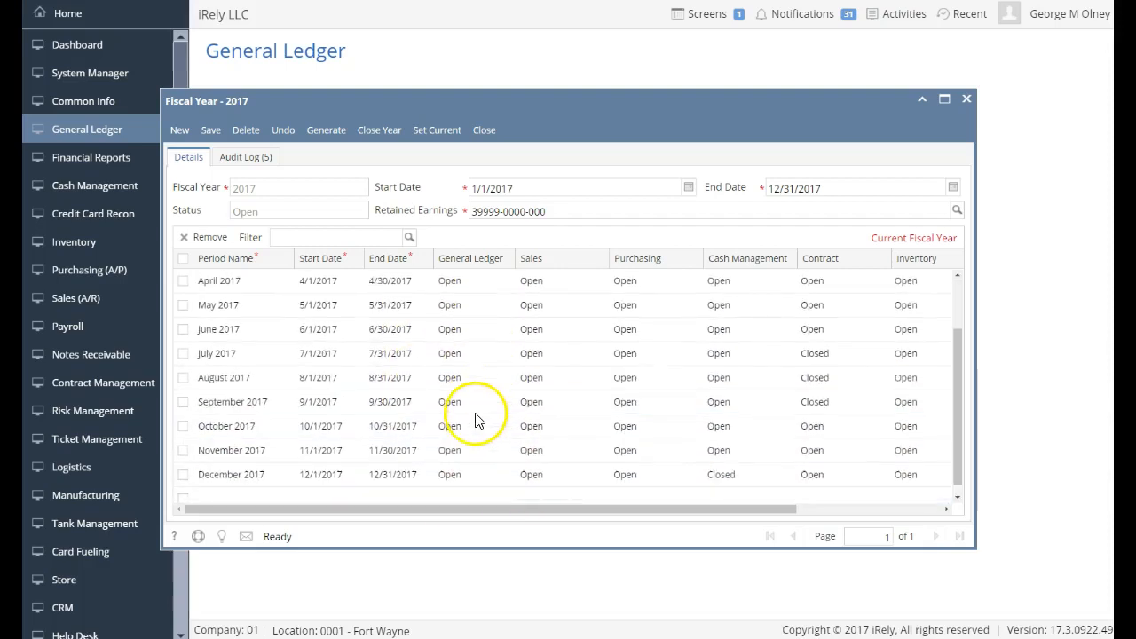
left_click(666, 425)
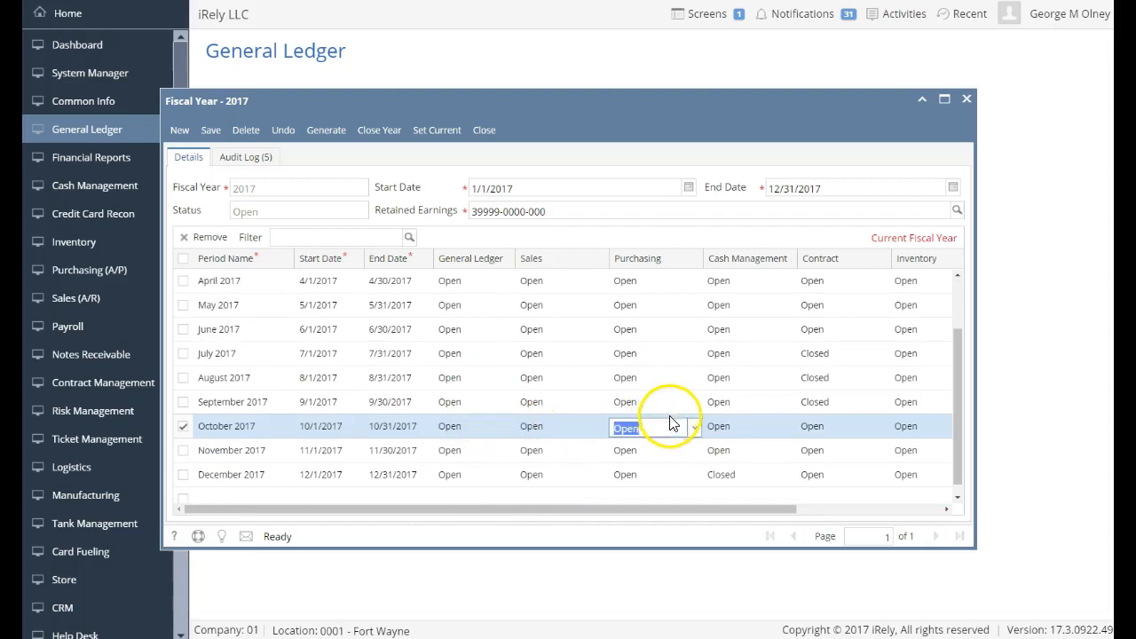
left_click(695, 428)
Try closing October 2017 Purchasing, then post blocking voucher BL-20987 (100.00) in Batch Posting.
left_click(666, 465)
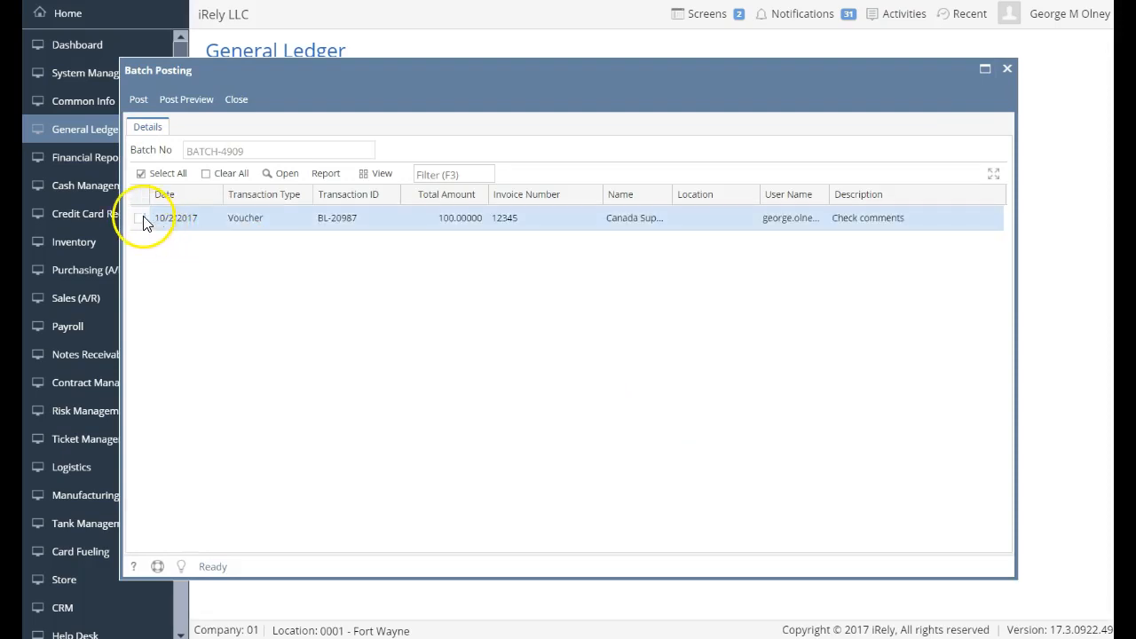
left_click(141, 219)
left_click(140, 99)
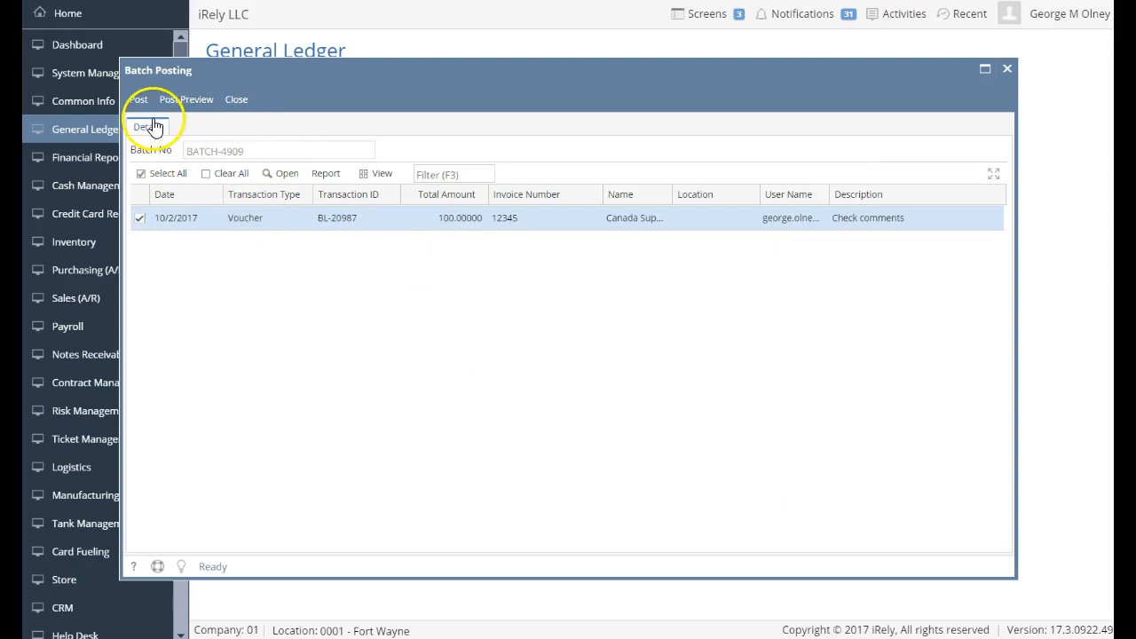
left_click(236, 99)
Dismiss the posting summary and set October 2017's Purchasing status to Closed.
left_click(302, 176)
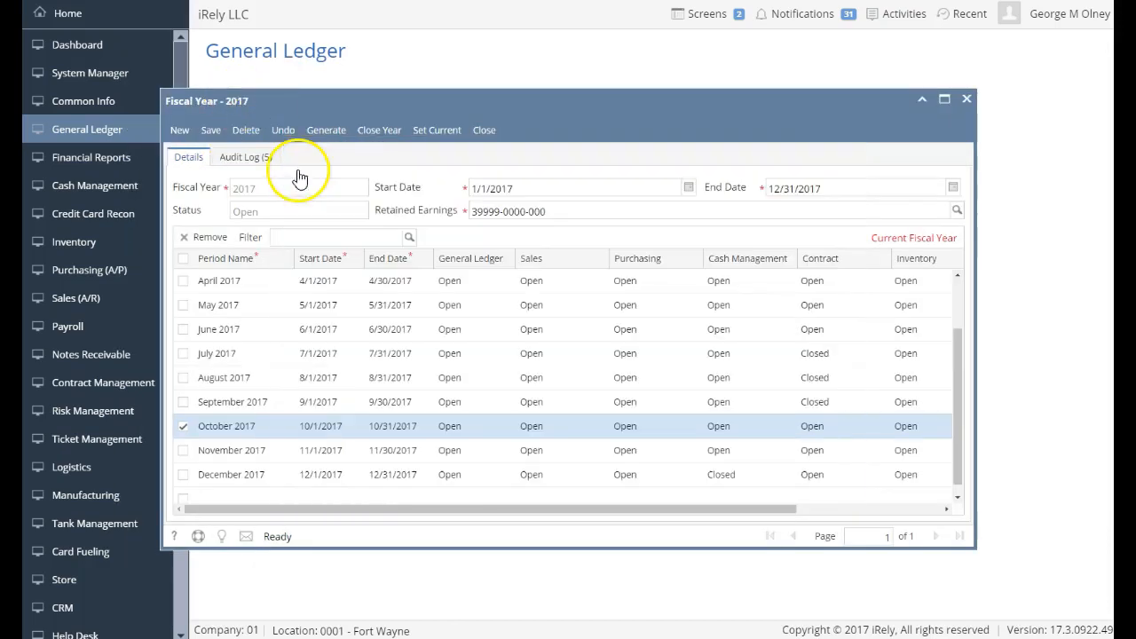
left_click(684, 431)
left_click(694, 433)
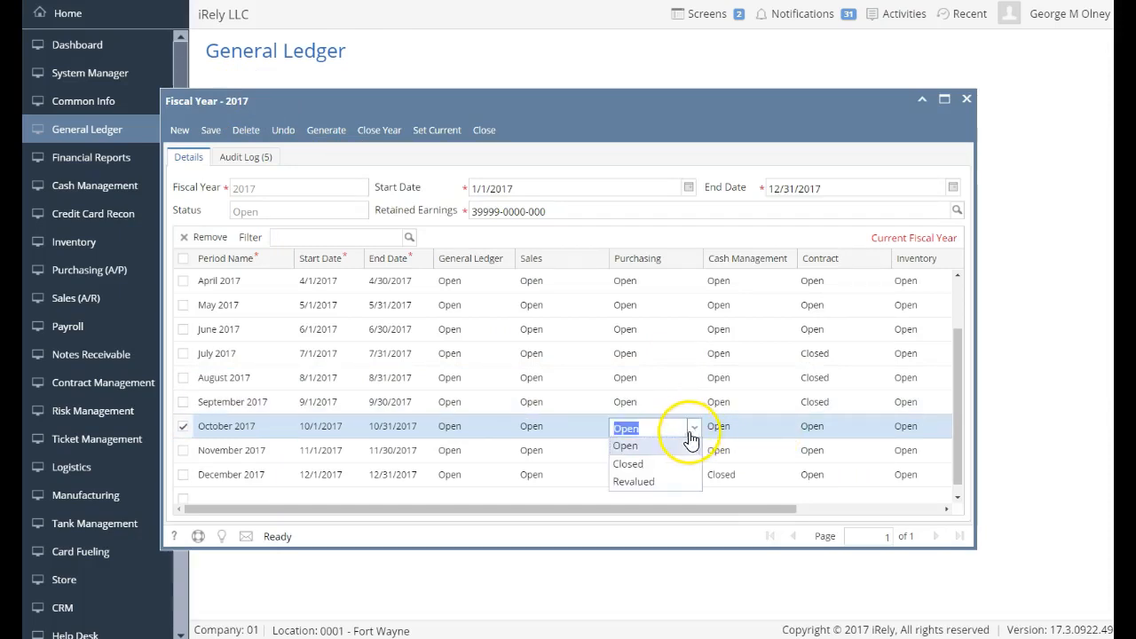
left_click(665, 467)
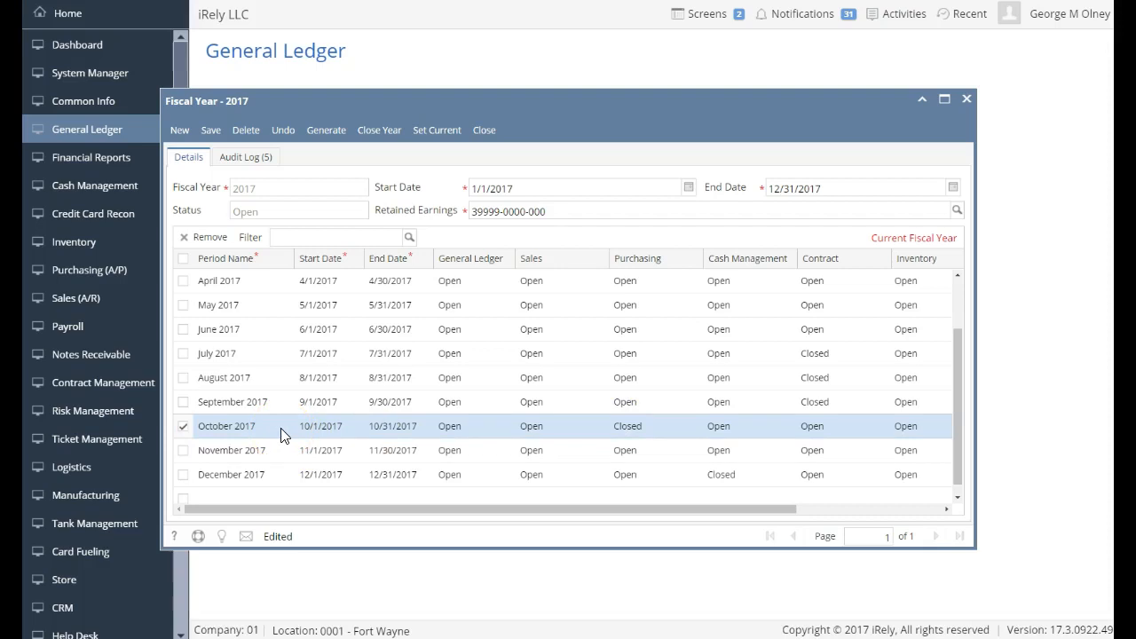
left_click(300, 334)
left_click(288, 304)
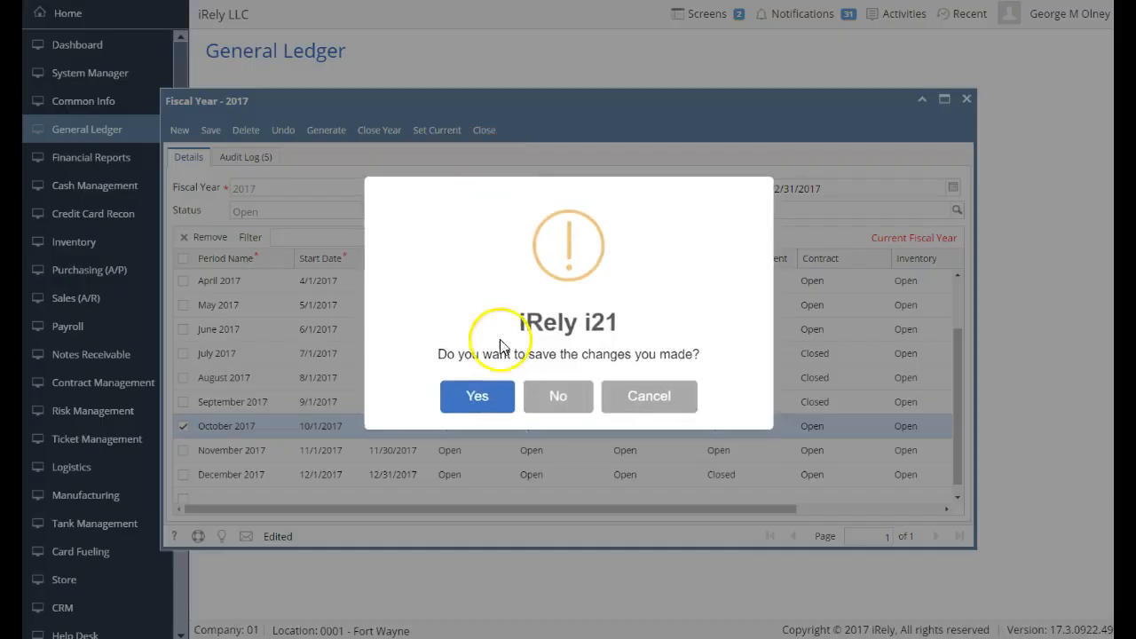
Save the fiscal year, then start a new currency revaluation record with fiscal year 2018.
left_click(472, 396)
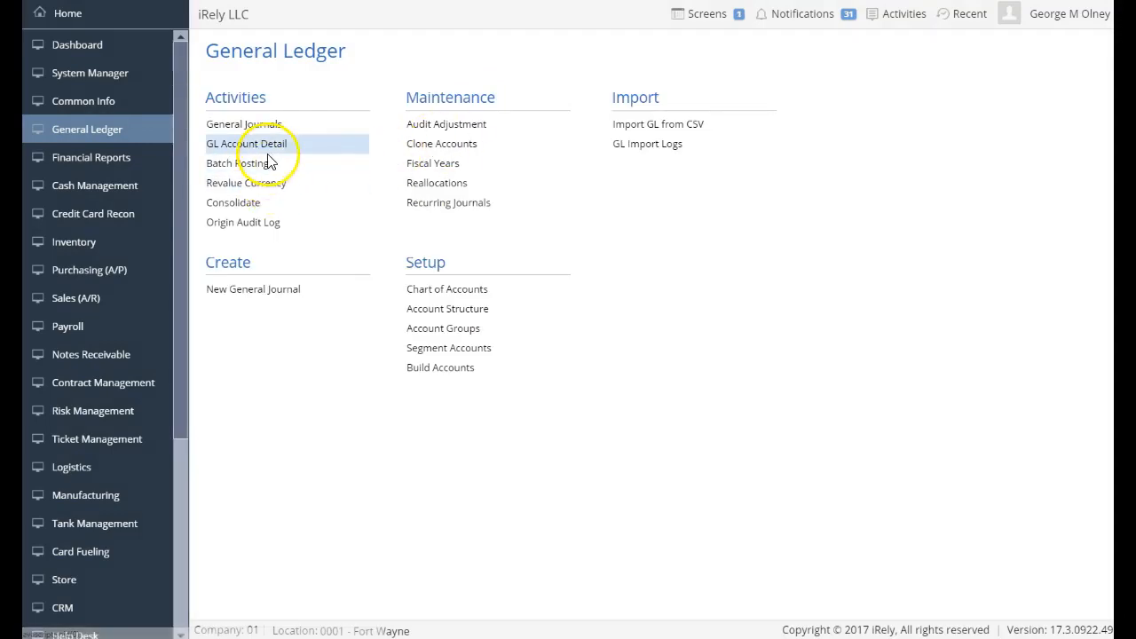
left_click(266, 186)
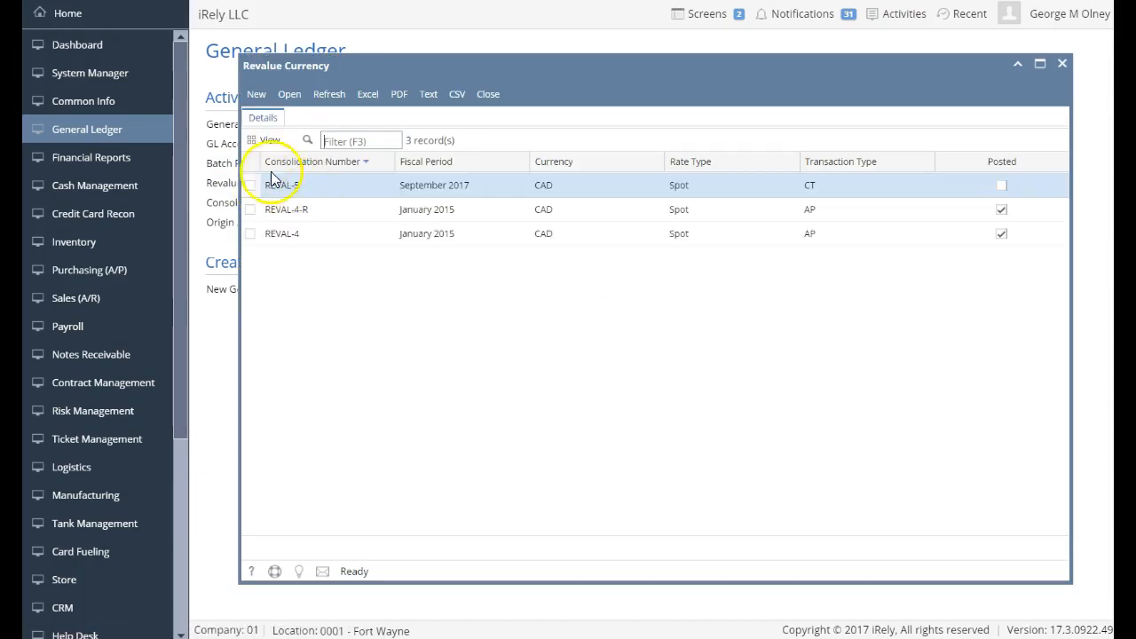
left_click(257, 96)
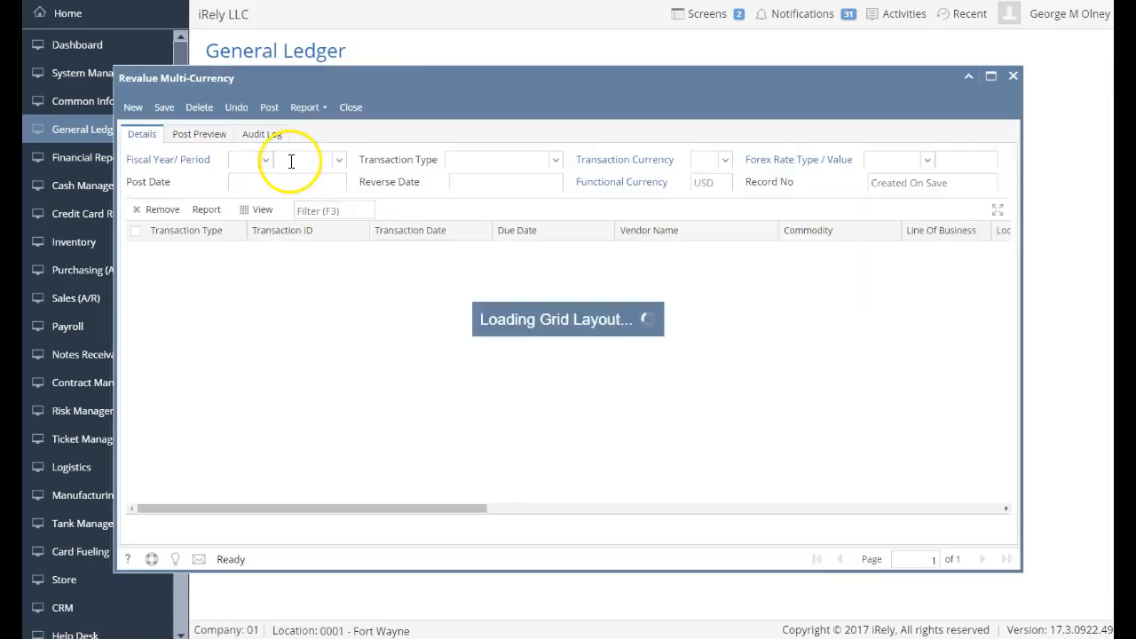
left_click(265, 168)
key("Down")
key("Down")
key("Down")
key("Up")
key("Tab")
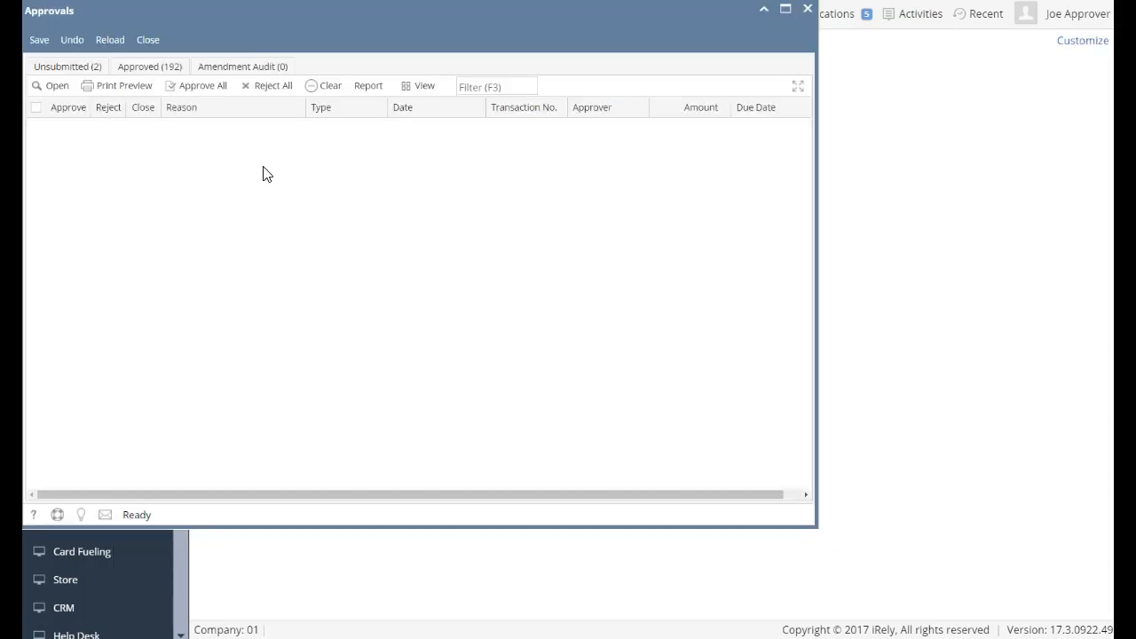
Close Approvals and set the revaluation to fiscal year 2017, period October 2017.
left_click(145, 39)
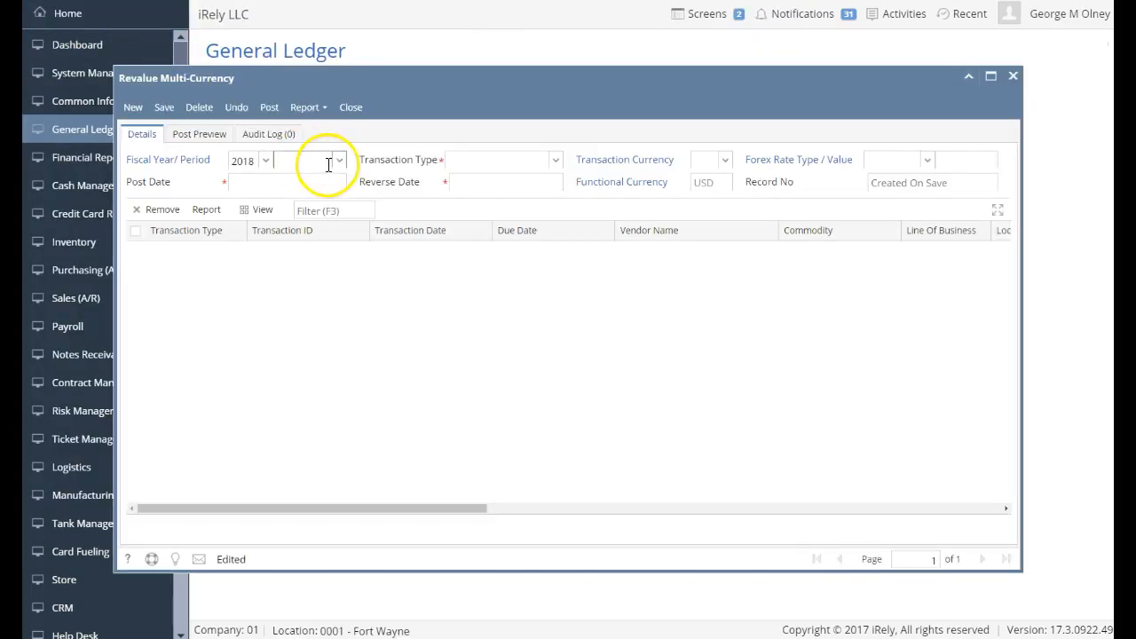
left_click(266, 161)
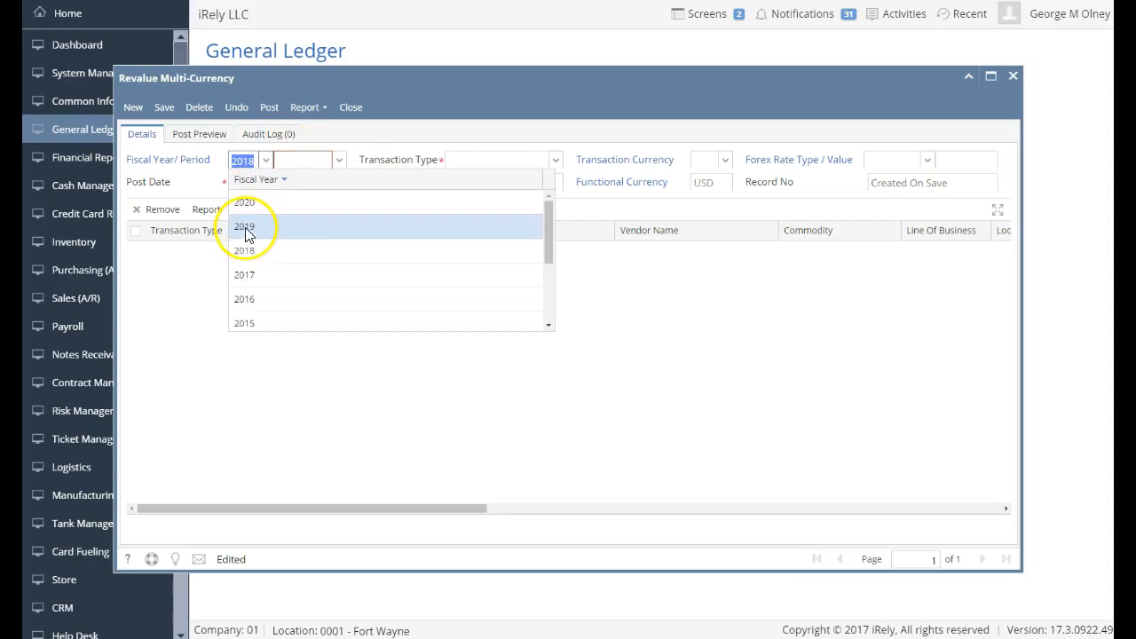
left_click(246, 275)
left_click(340, 162)
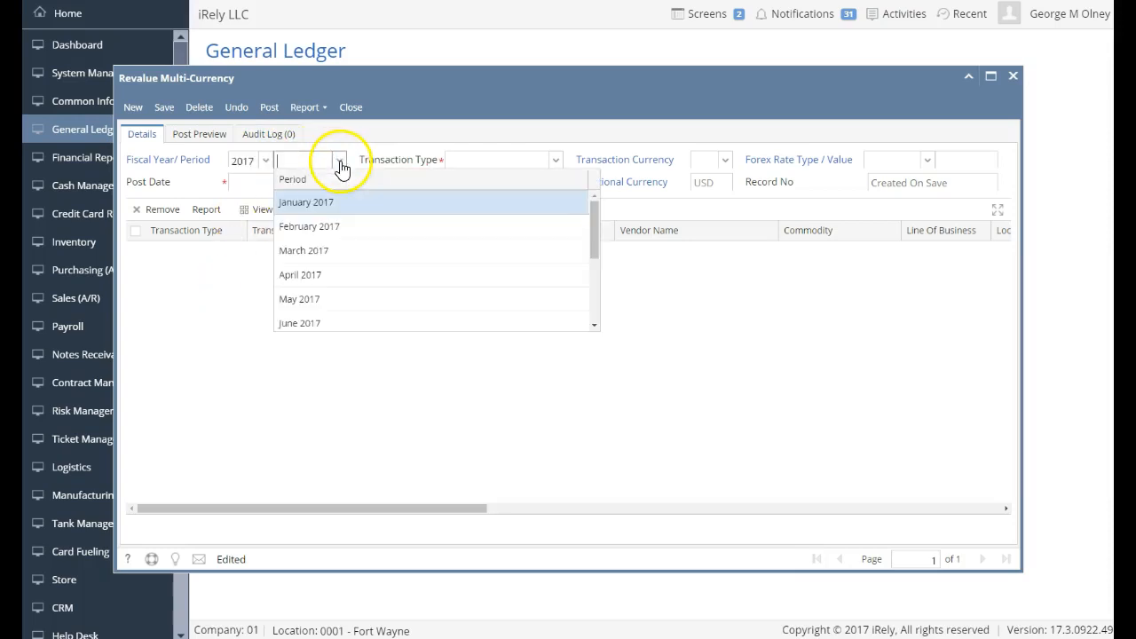
scroll(344, 290, "down", 1)
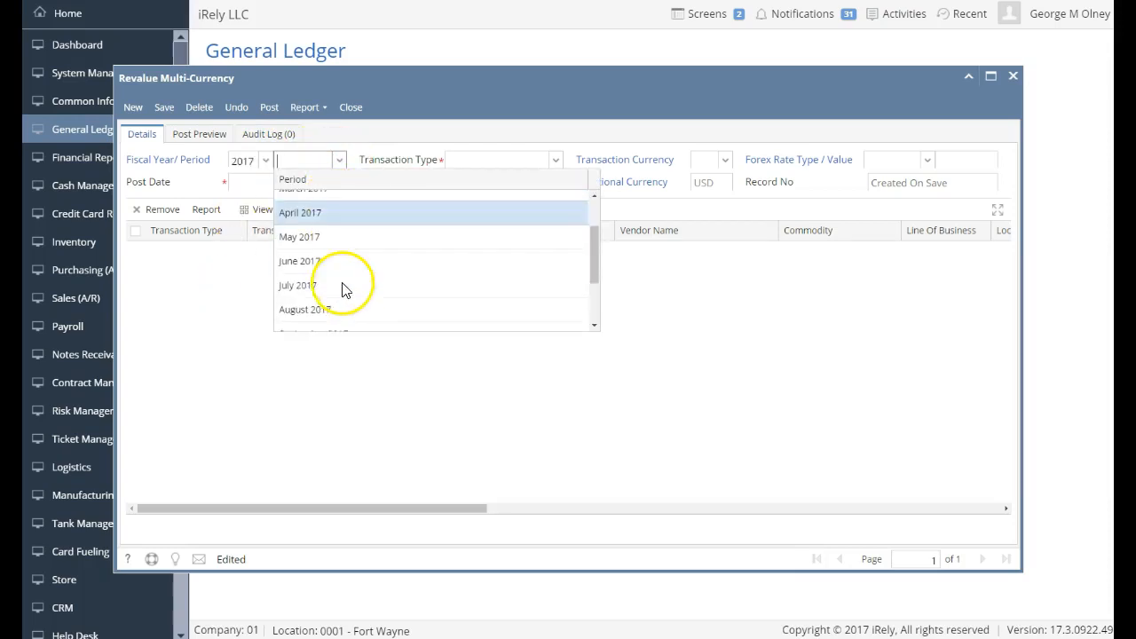
scroll(329, 322, "down", 3)
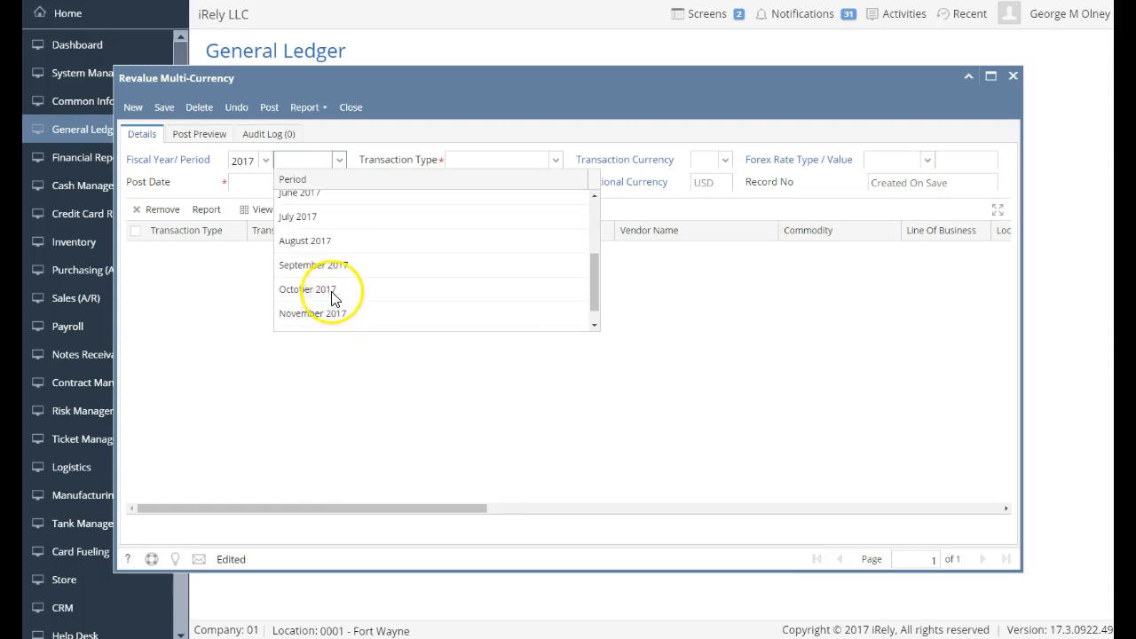
left_click(333, 298)
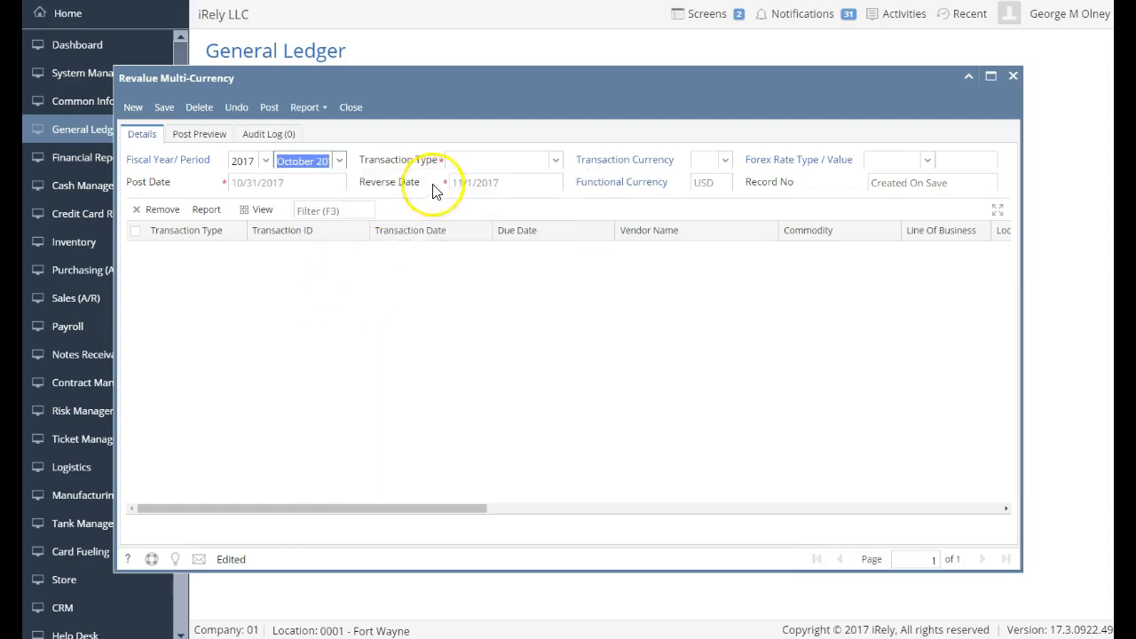
Choose Account Payables, currency CAD and Spot forex rate type, then scroll the voucher grid right.
left_click(471, 160)
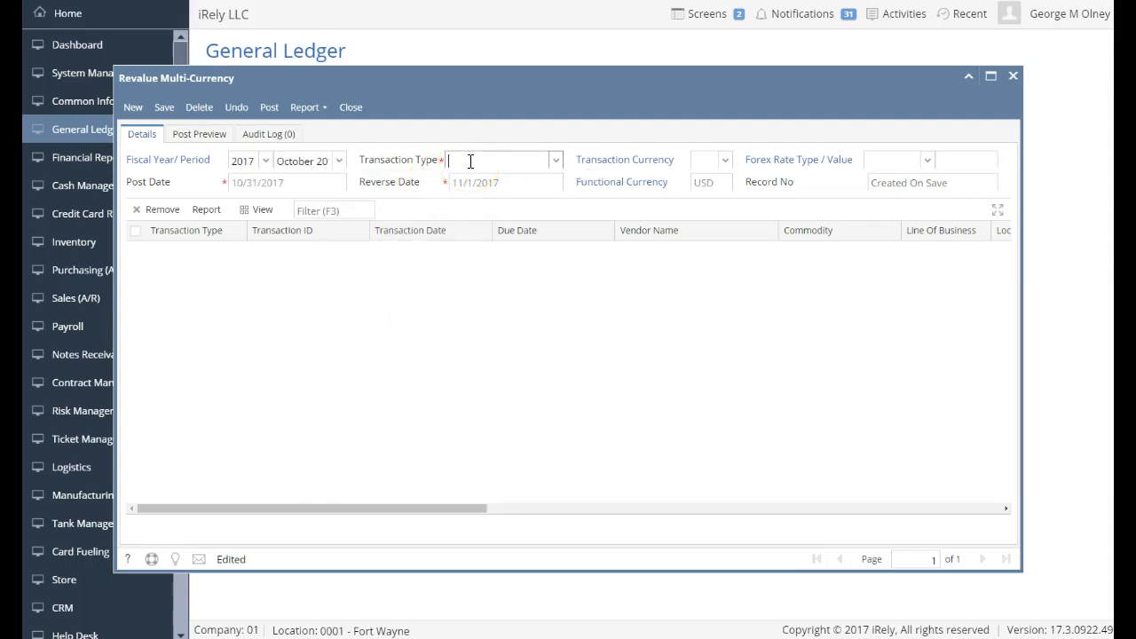
key("Down")
key("Down")
key("Down")
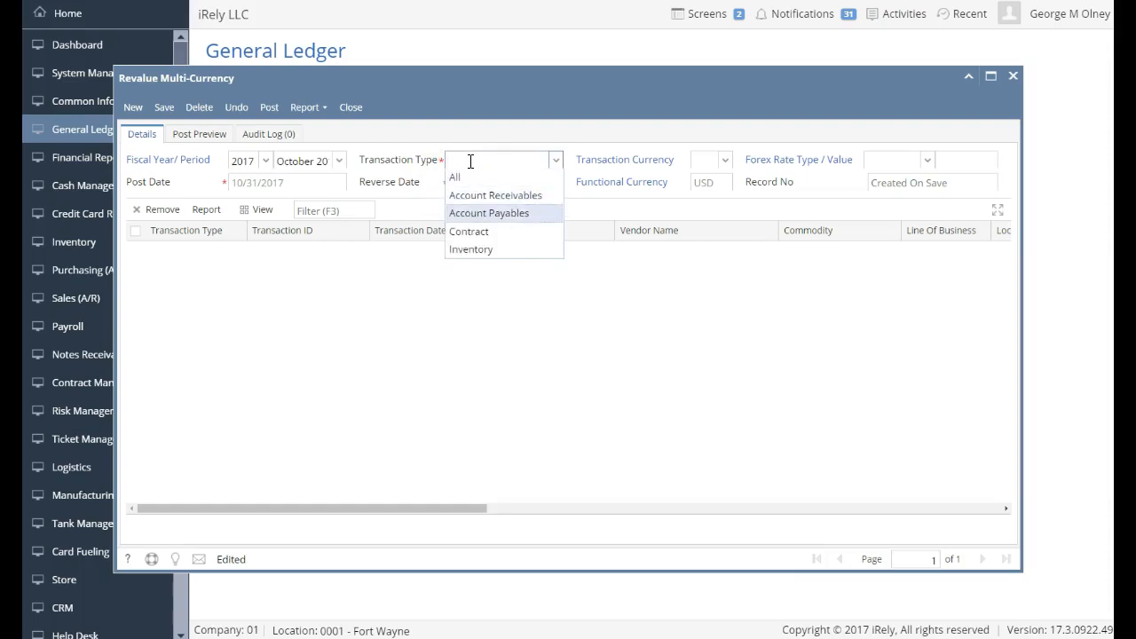
key("Return")
key("Tab")
key("Down")
key("Down")
key("Return")
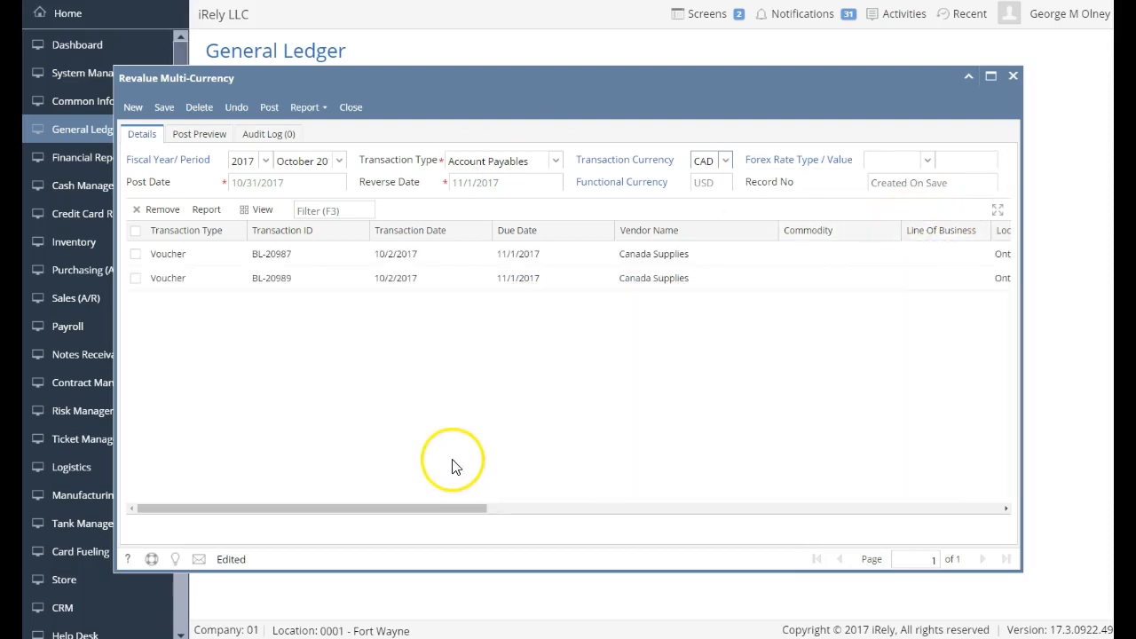
left_click(928, 162)
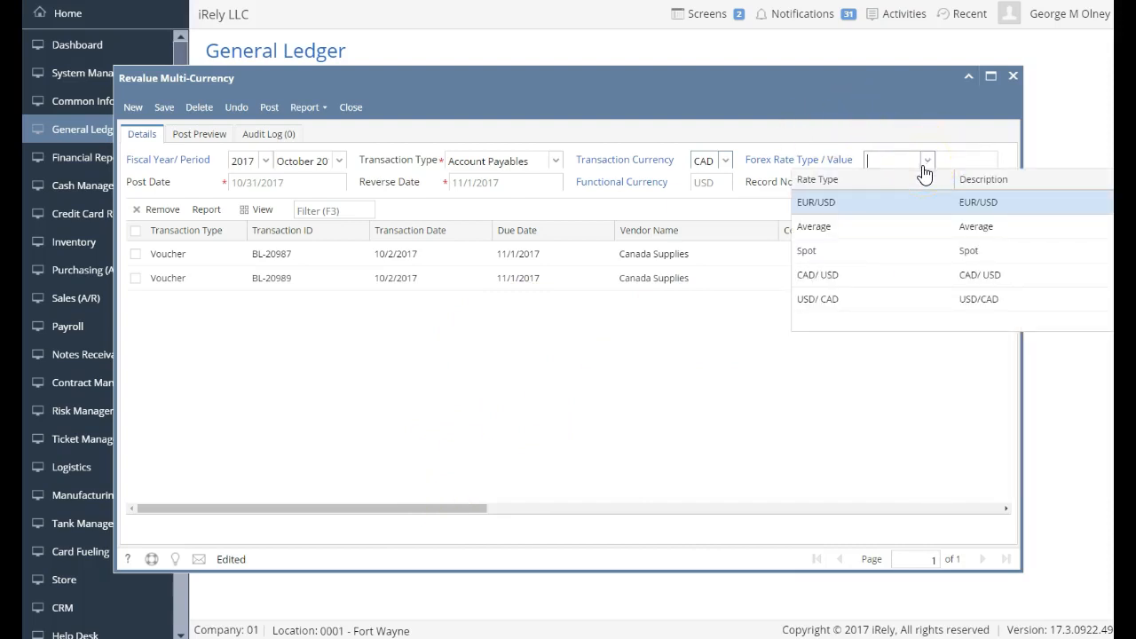
left_click(884, 252)
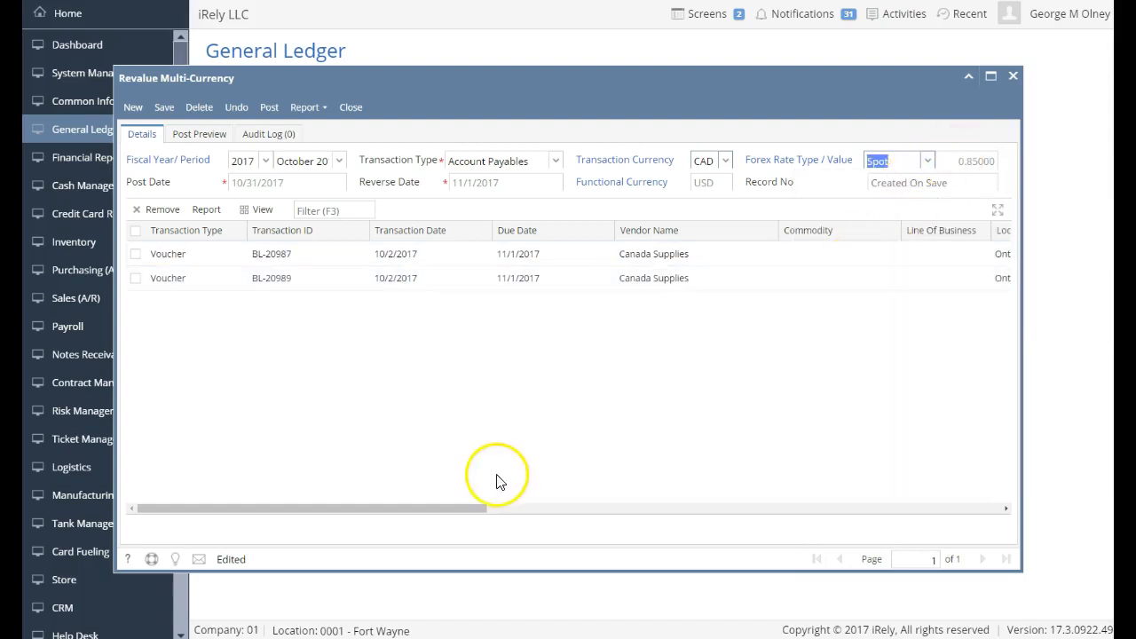
left_click_drag(463, 508, 1003, 538)
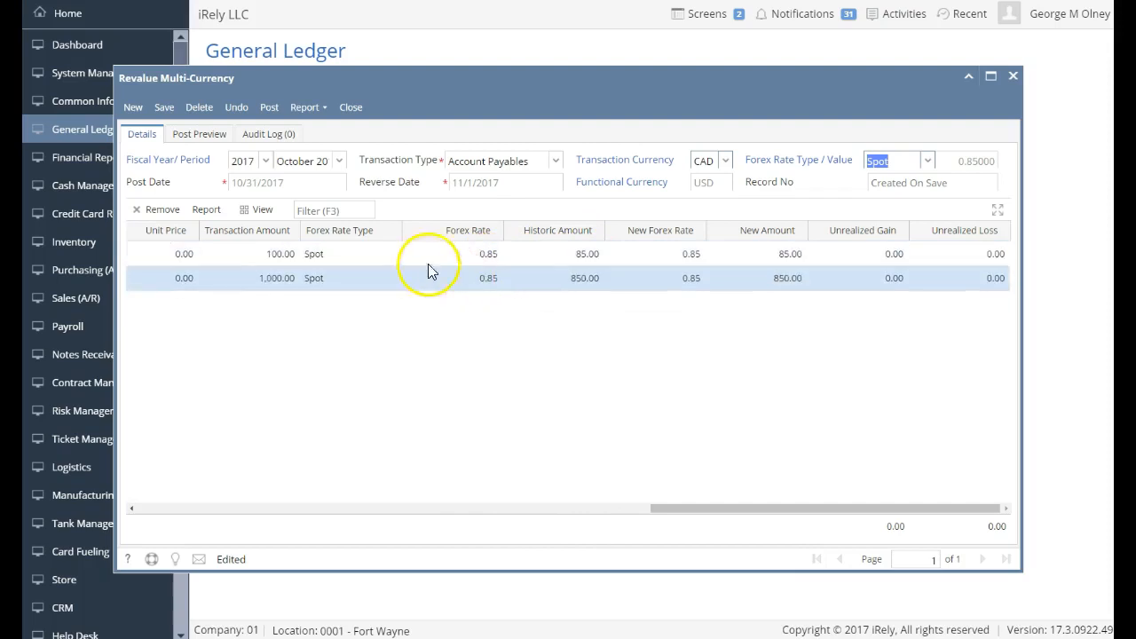
Save and post the revaluation of vouchers BL-20987 and BL-20989 as REVAL-6, then close it.
left_click(469, 264)
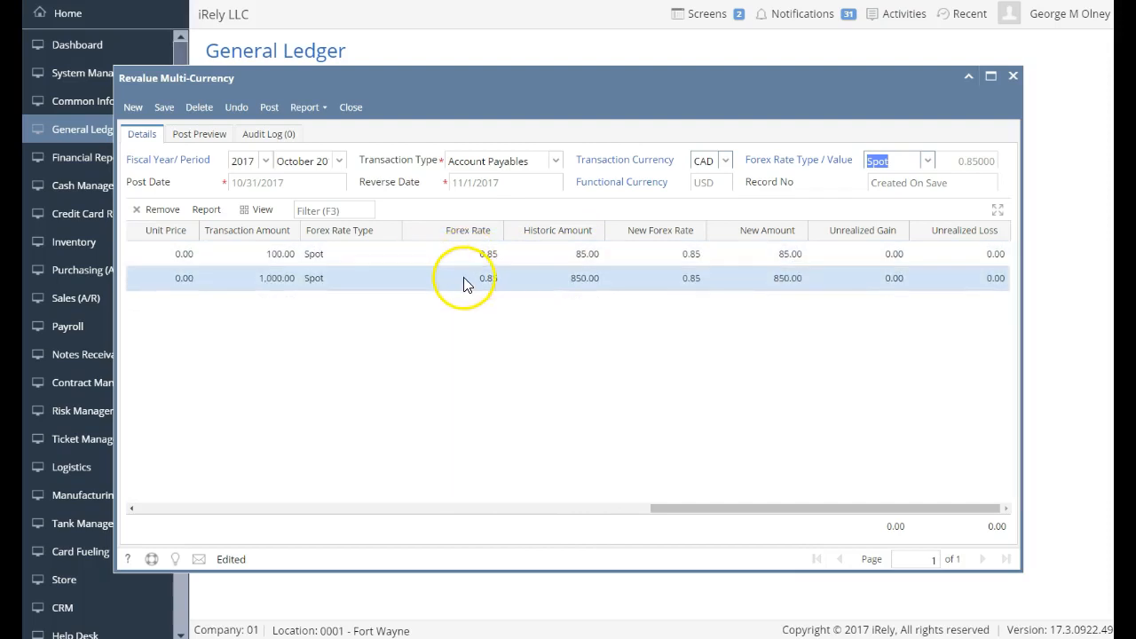
left_click(163, 114)
left_click(270, 107)
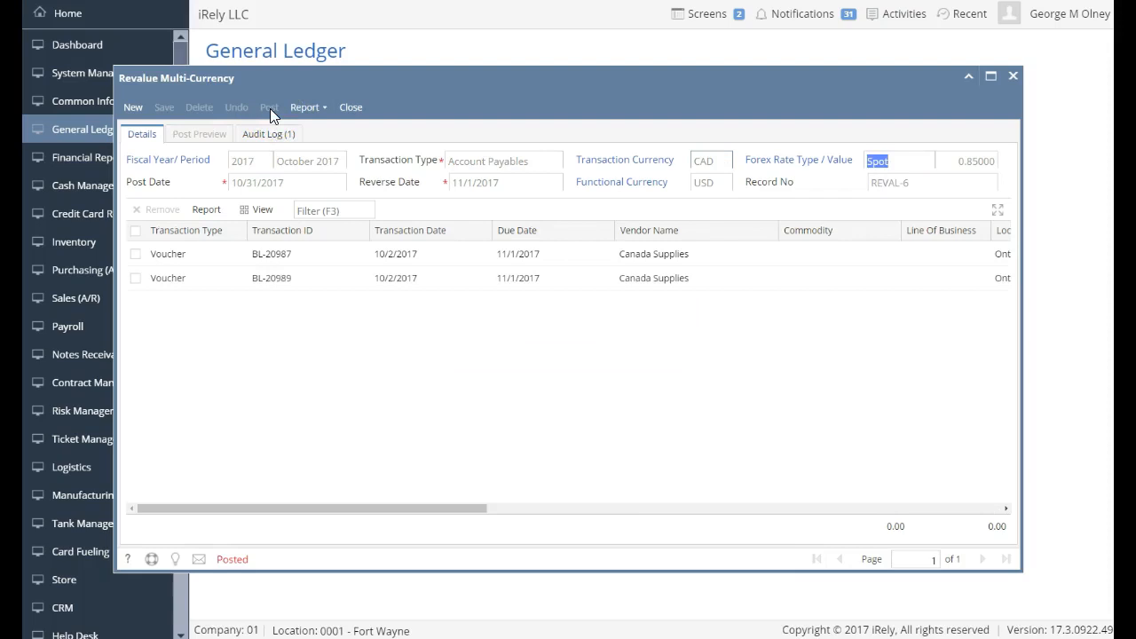
left_click(348, 109)
Open GL Account Detail, sort accounts by Account Id, and show the Transactions list.
left_click(349, 108)
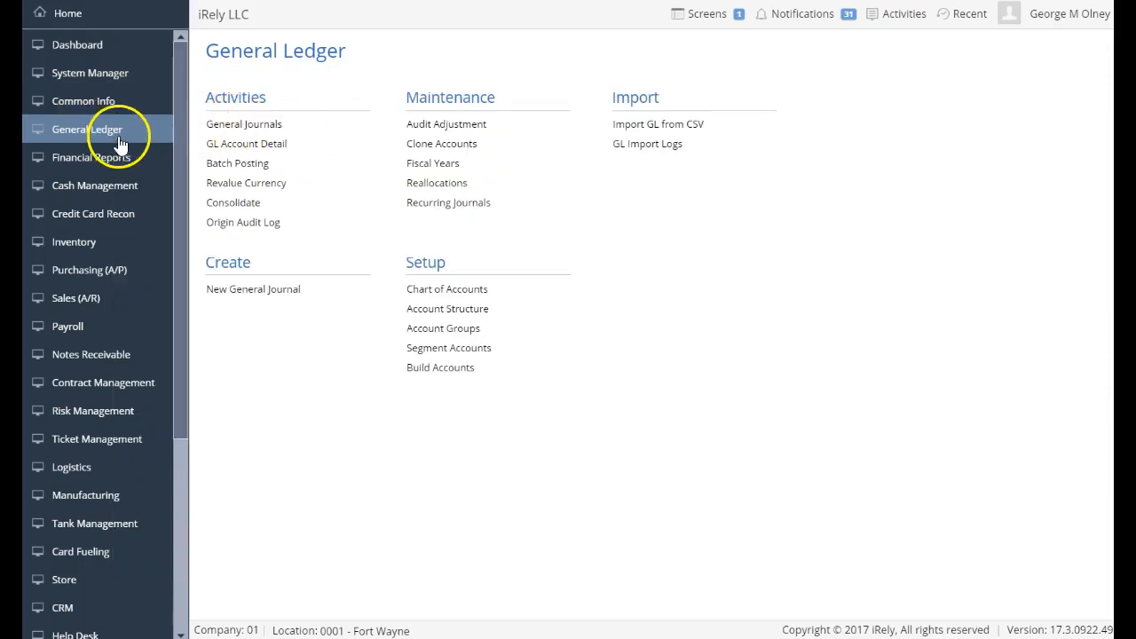
left_click(268, 144)
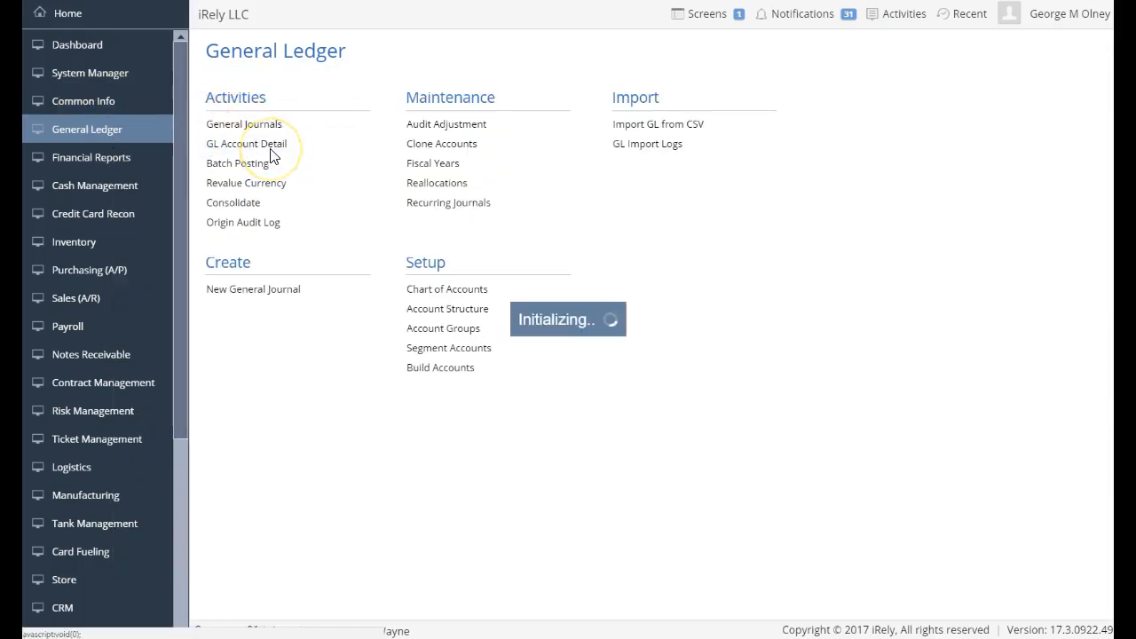
left_click(296, 167)
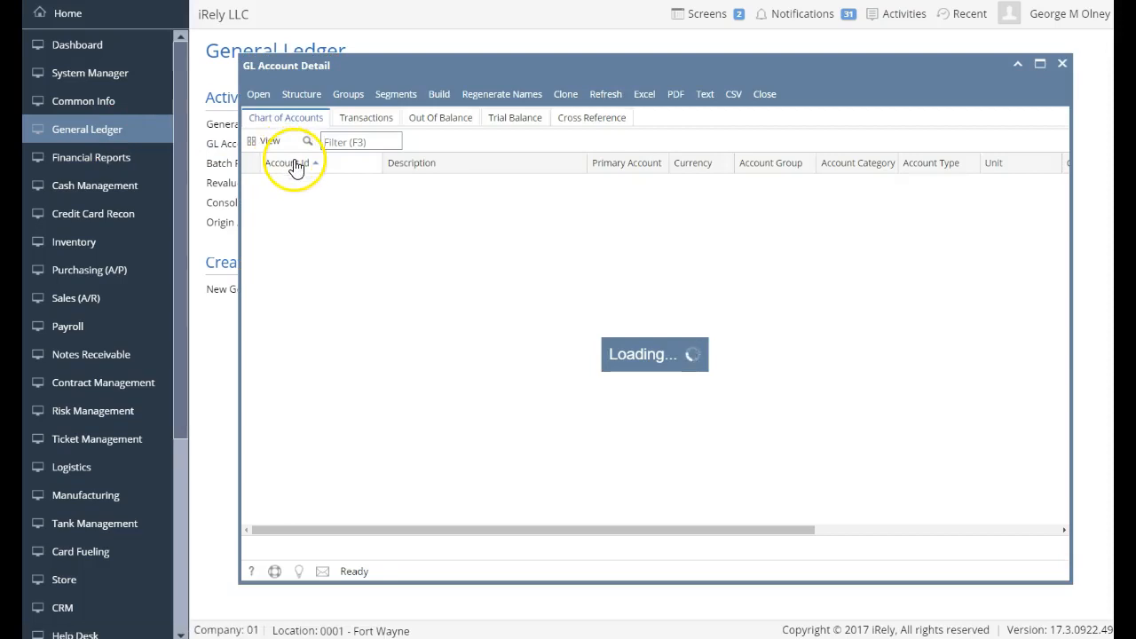
left_click(349, 123)
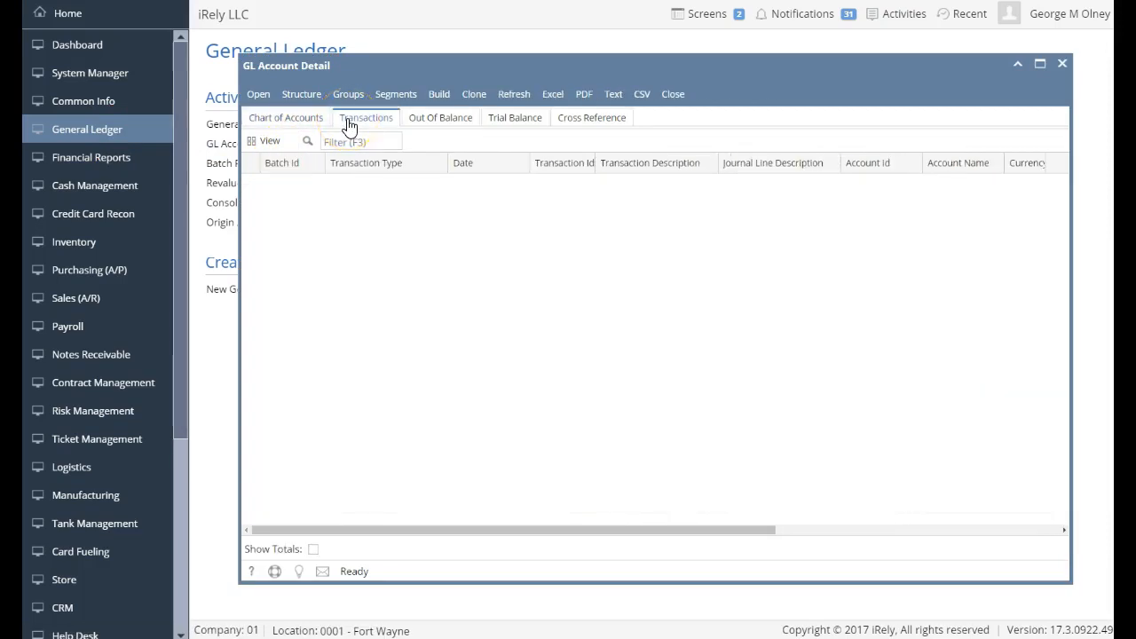
Inspect the REVAL-6 entries dated 10/31/2017 and the REVAL-6-R reversals dated 11/1/2017.
left_click(467, 316)
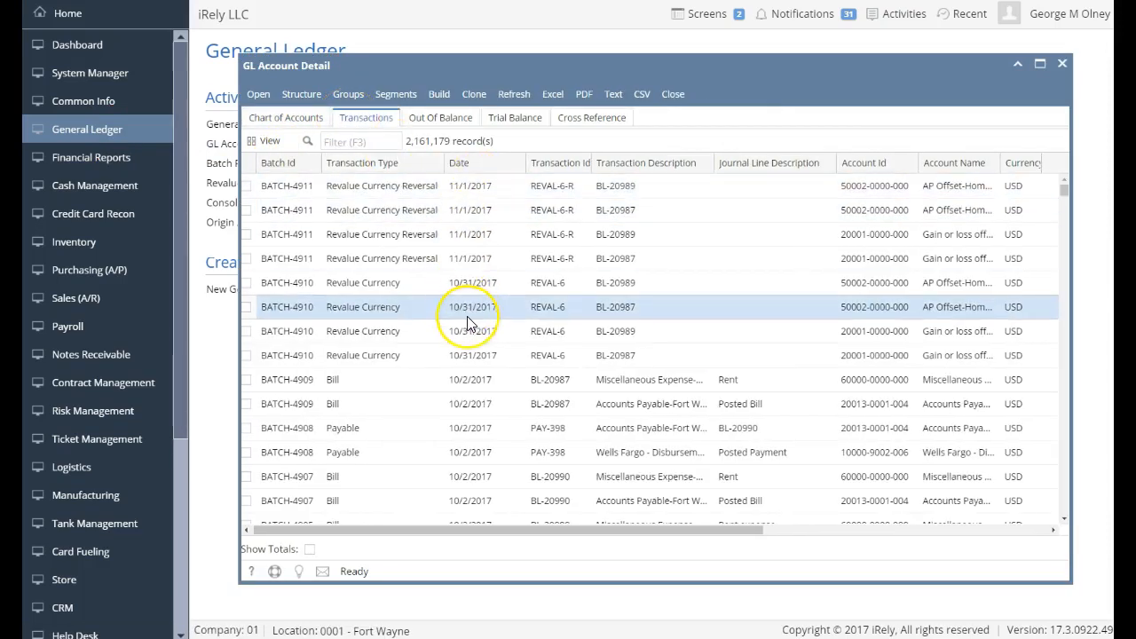
left_click(464, 356)
left_click(464, 307)
left_click(662, 501)
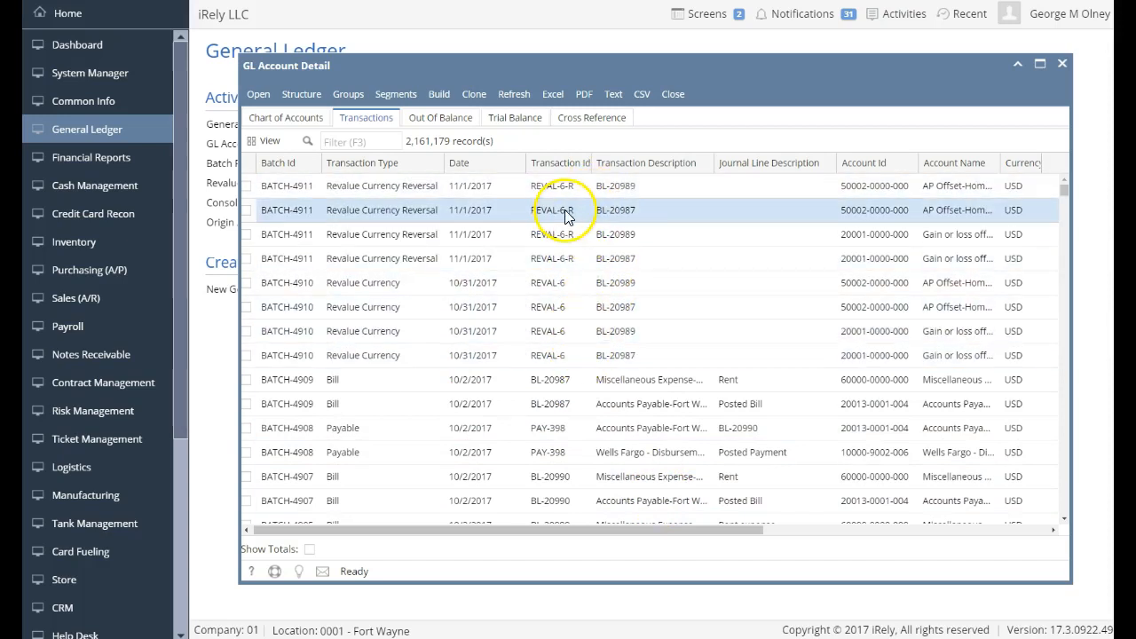
left_click_drag(620, 530, 811, 617)
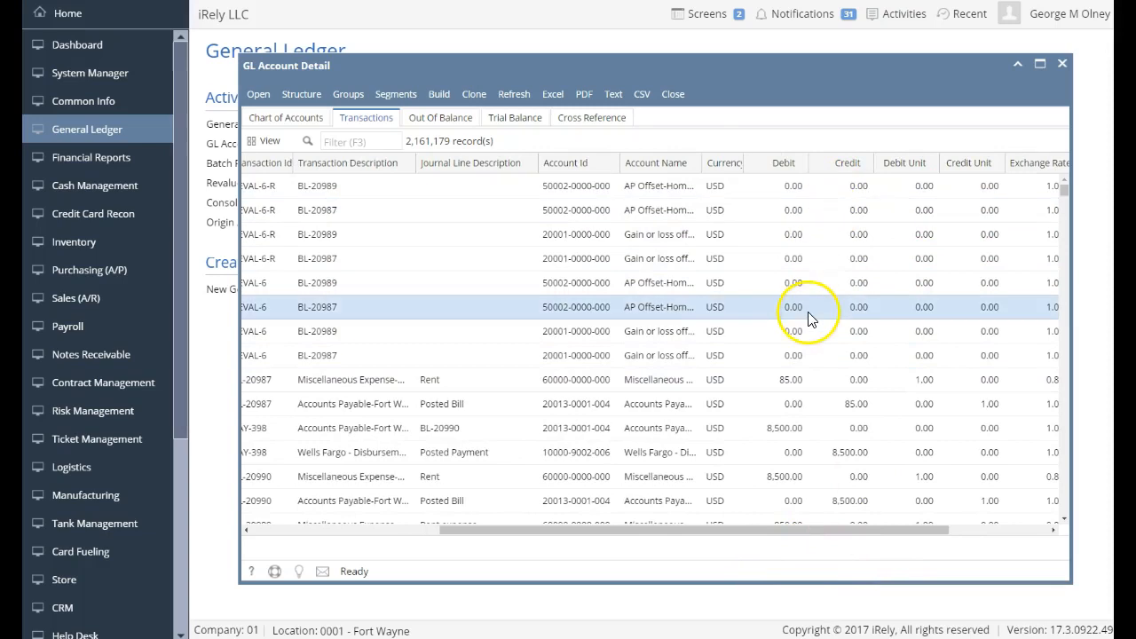
left_click_drag(578, 532, 368, 537)
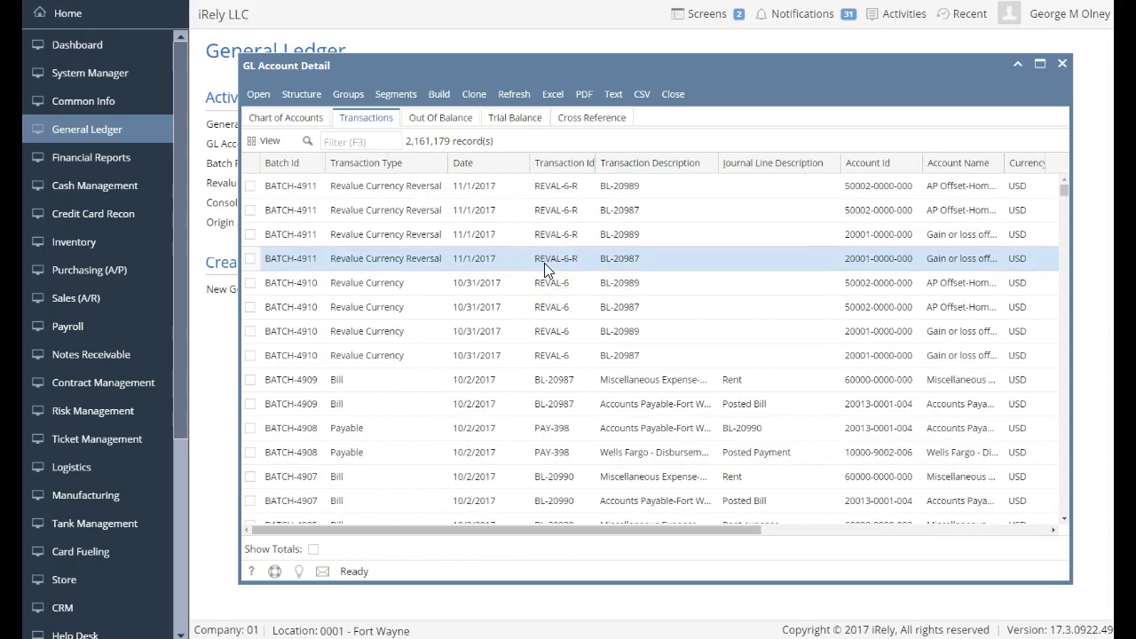
left_click(453, 194)
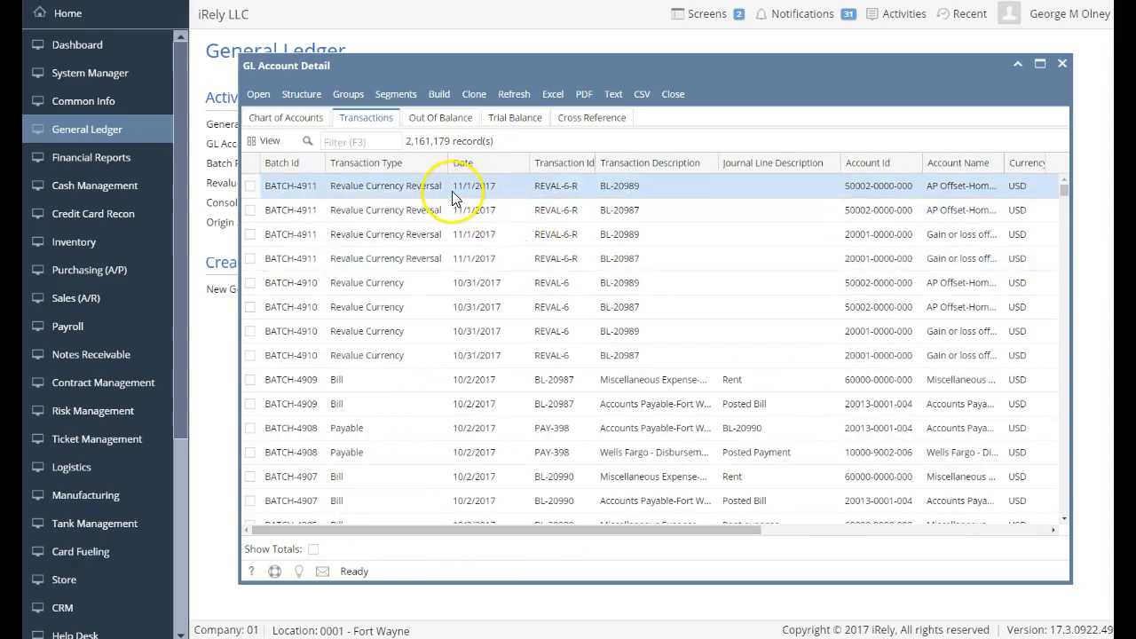